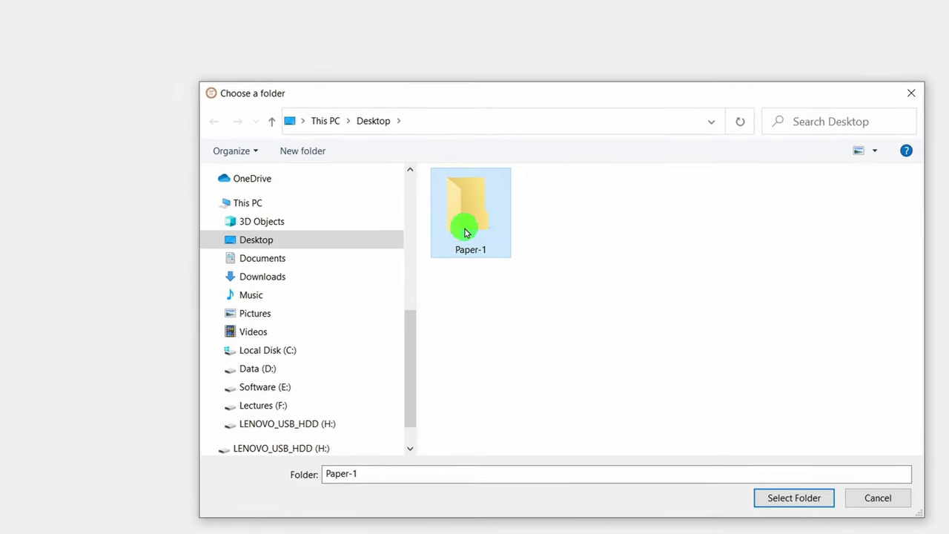
- Choose the Paper-1 folder on the Desktop as the new manuscript project's location and close the project-created notice
double_click(466, 232)
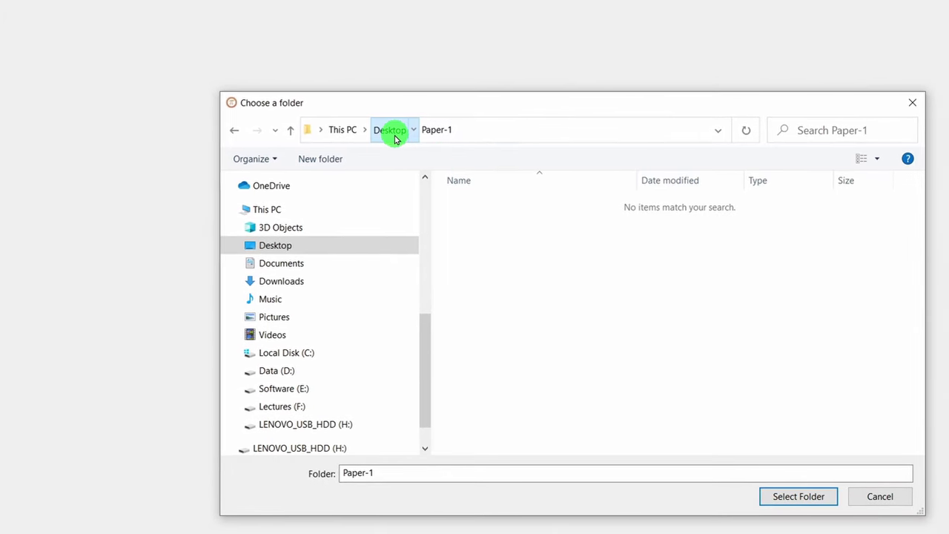
click(403, 135)
click(487, 233)
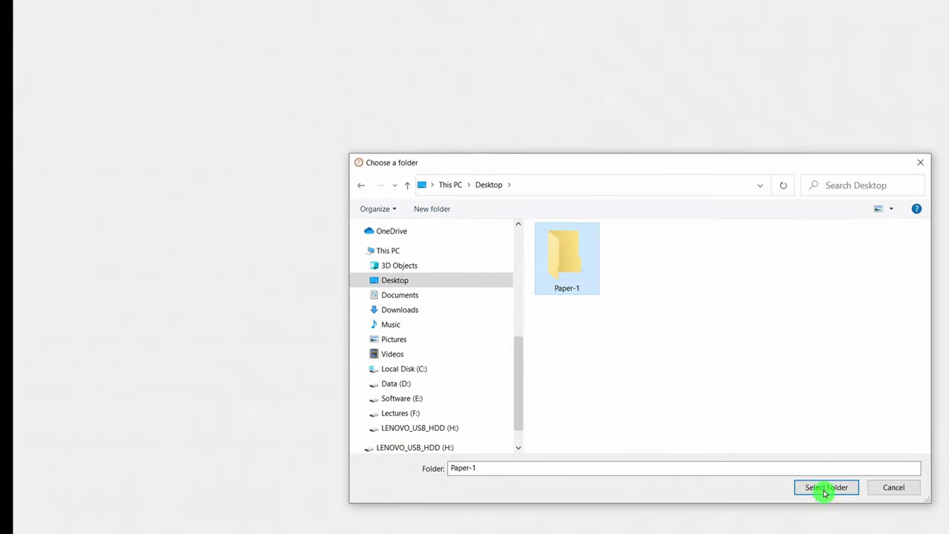
click(825, 487)
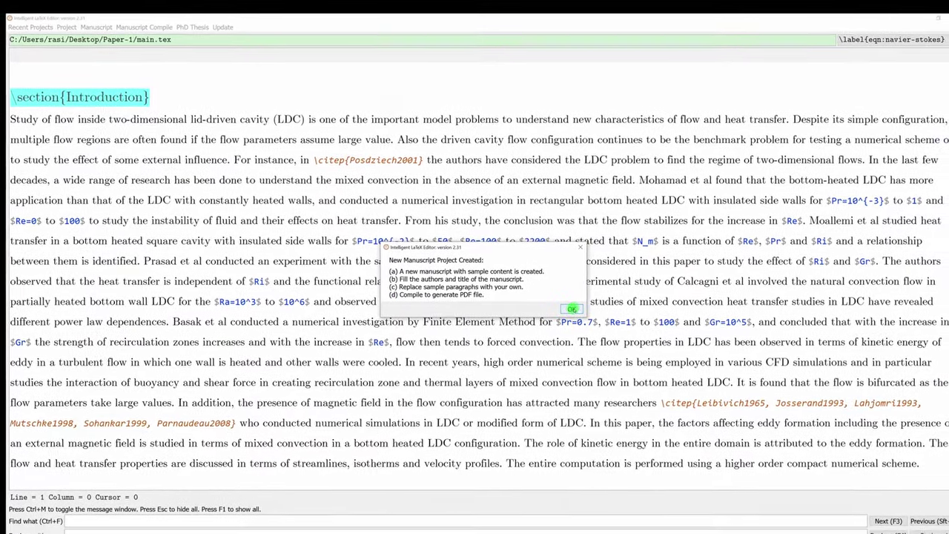
click(572, 309)
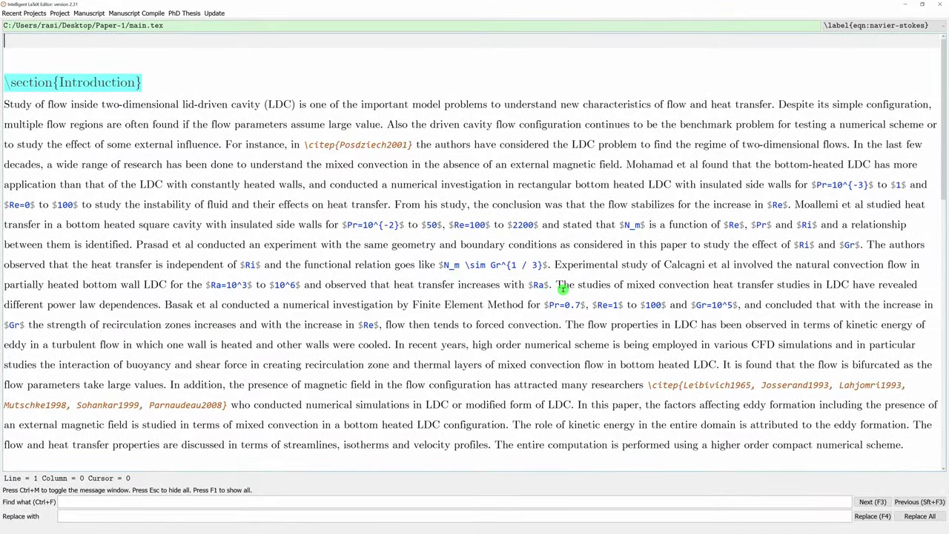
click(200, 175)
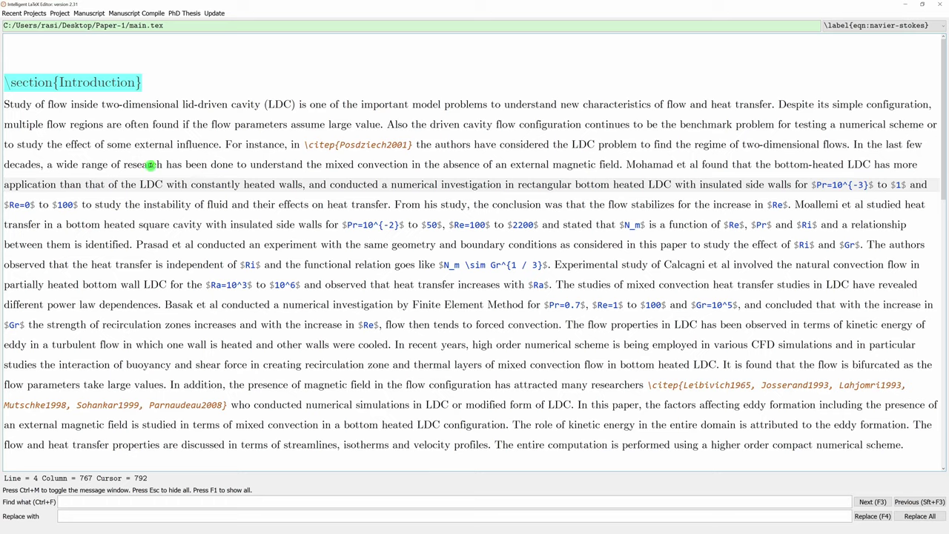
click(57, 58)
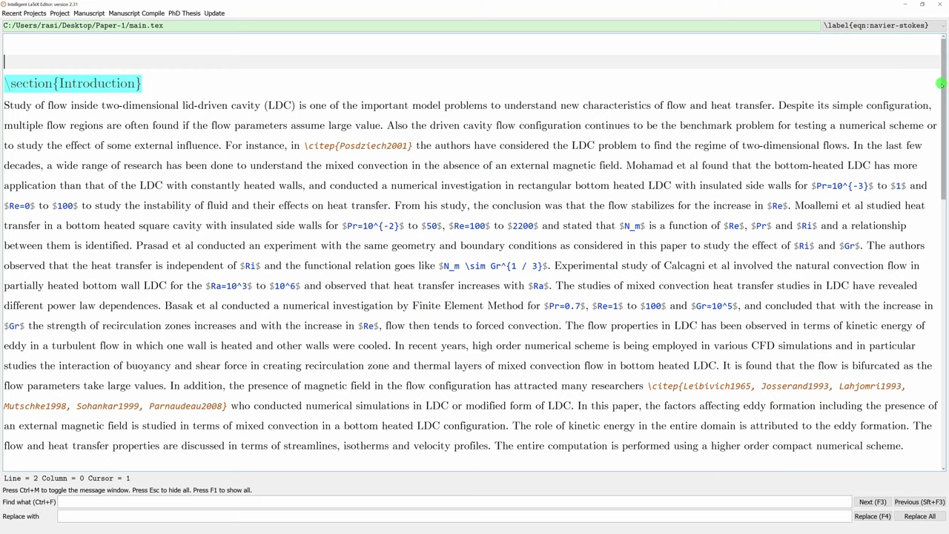
mouse_move(945, 89)
mouse_down()
mouse_move(946, 230)
mouse_move(946, 75)
mouse_up()
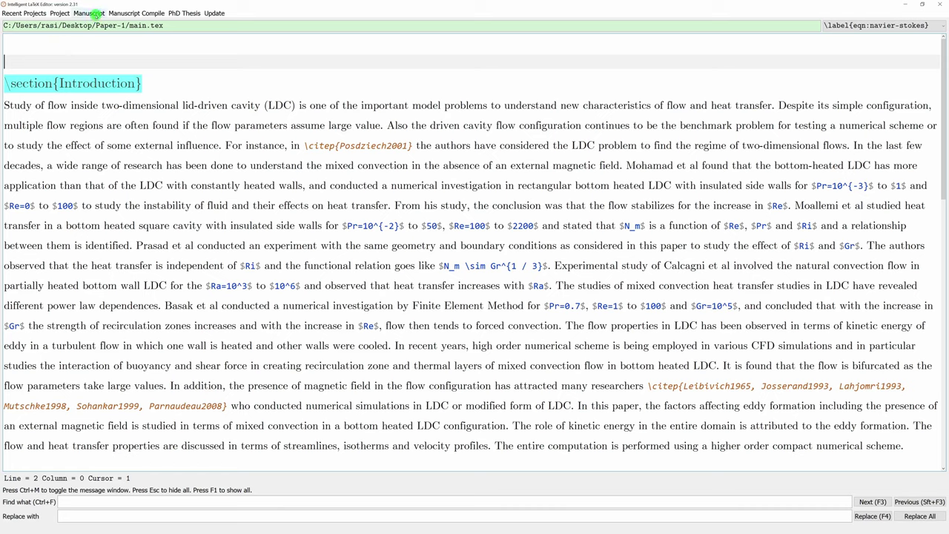
- Open the manuscript's title and author details form and review its title, affiliation and author name entries
click(95, 13)
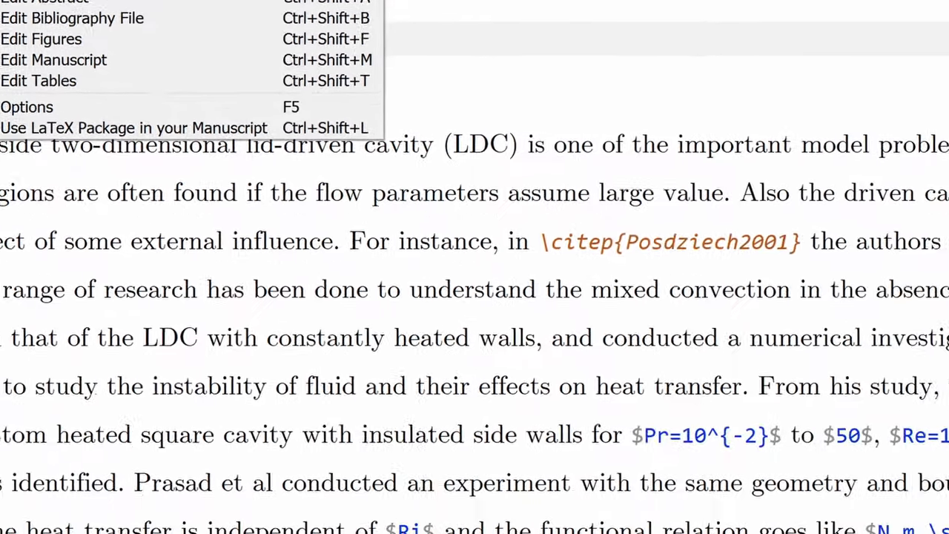
click(427, 71)
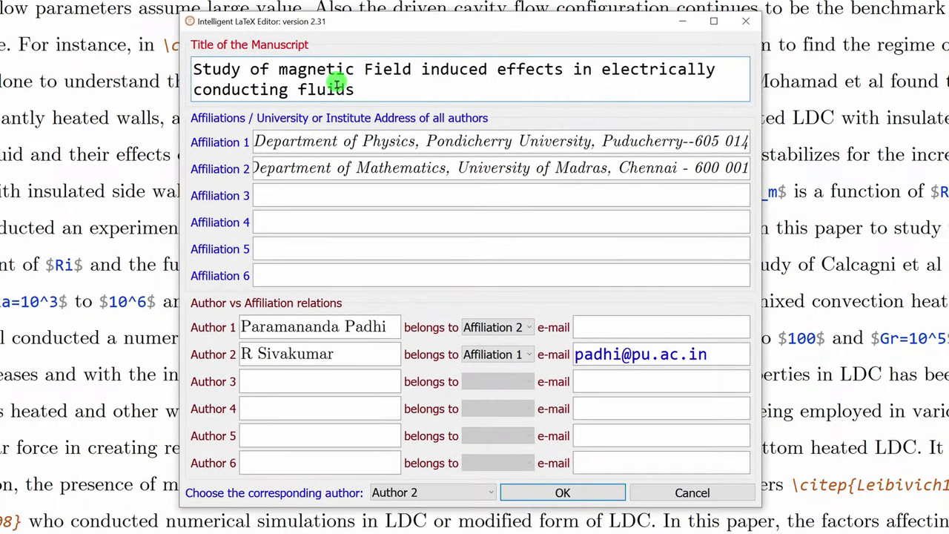
click(259, 72)
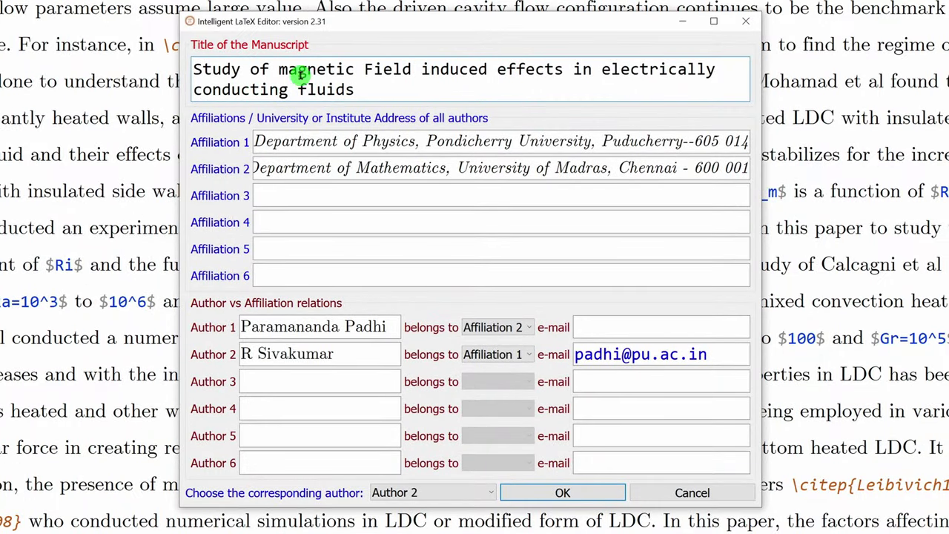
click(277, 141)
click(410, 247)
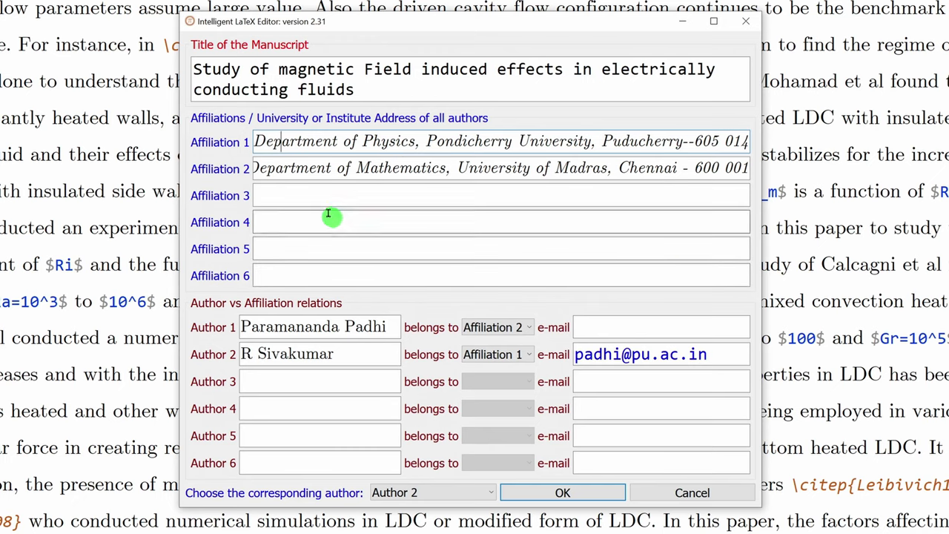
click(362, 197)
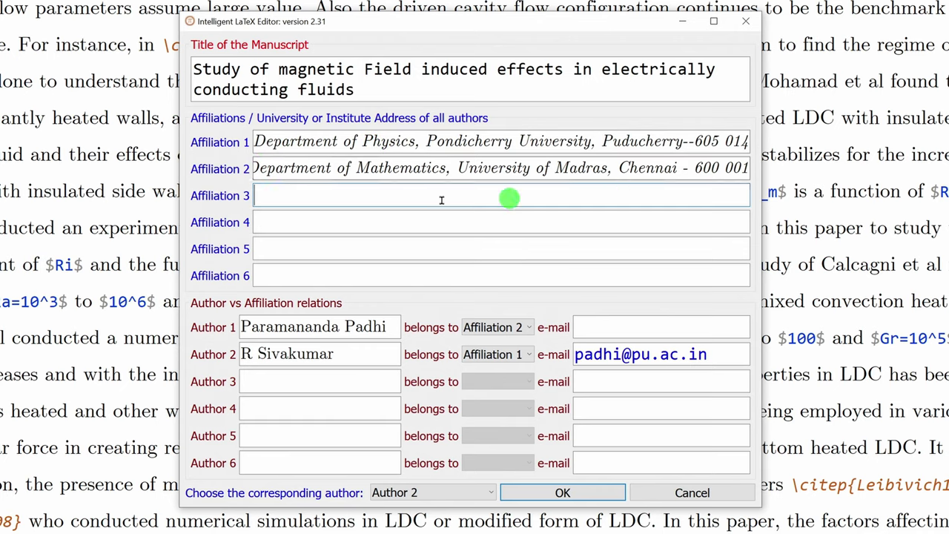
click(356, 168)
click(496, 247)
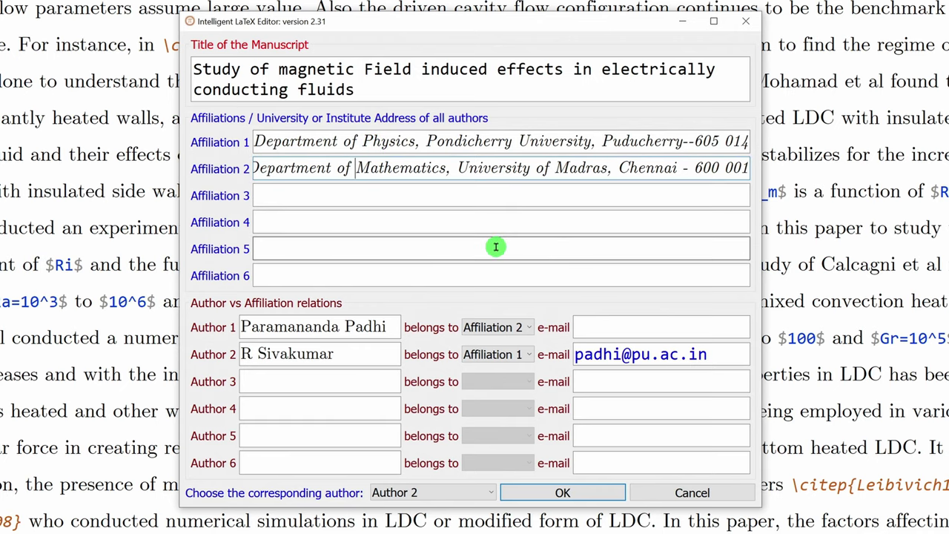
click(327, 327)
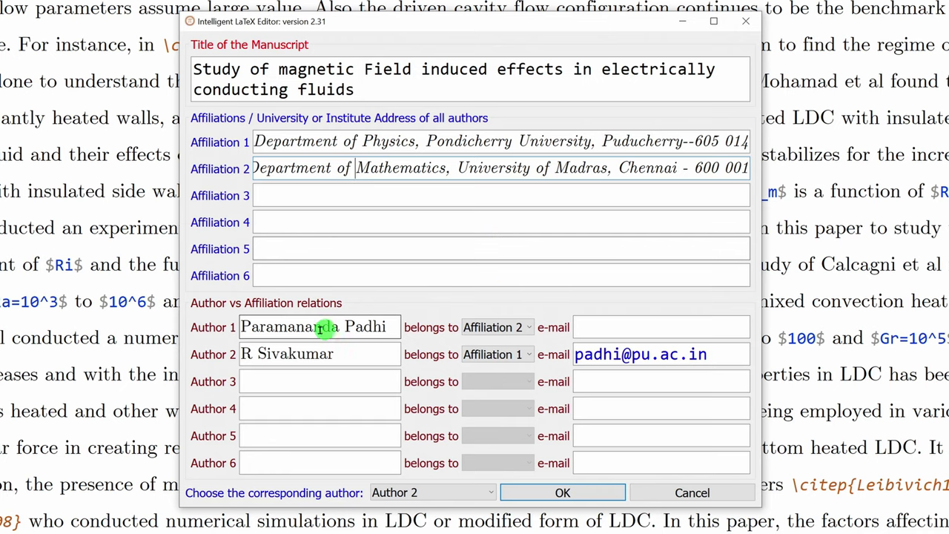
click(333, 362)
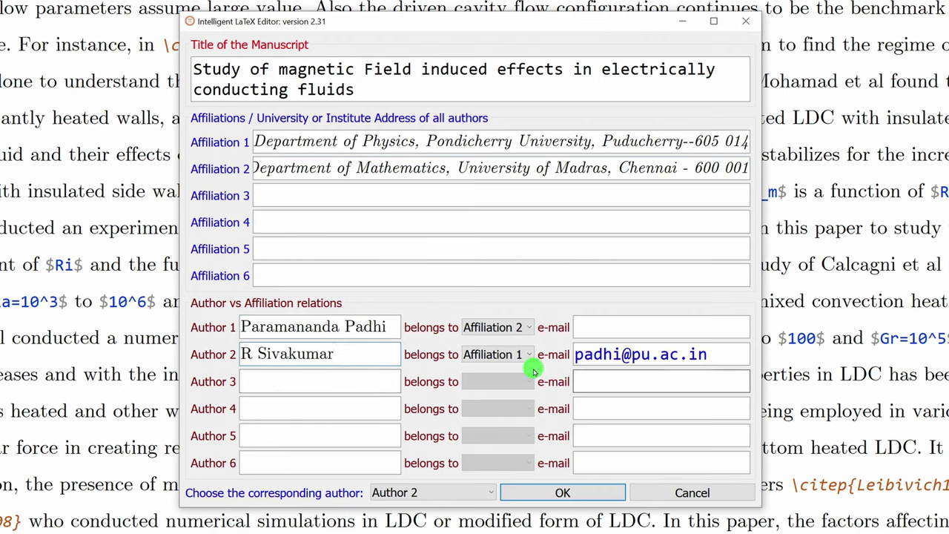
- Assign Author 1 to Affiliation 1 and Author 2 to Affiliation 2
click(509, 327)
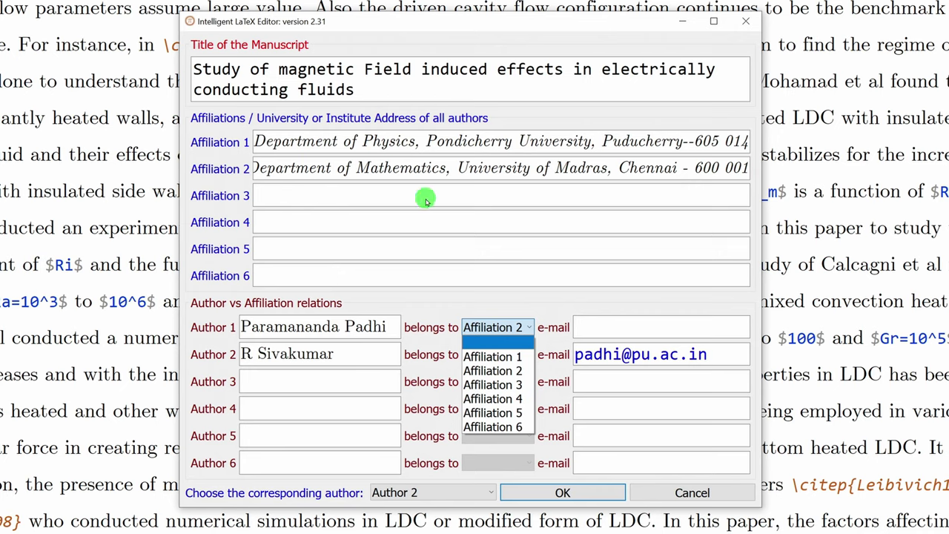
click(510, 358)
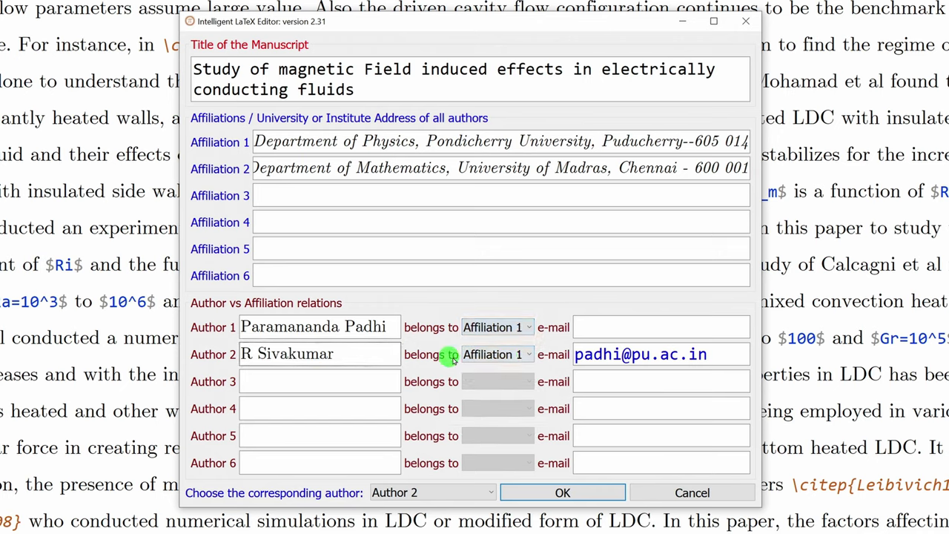
click(491, 356)
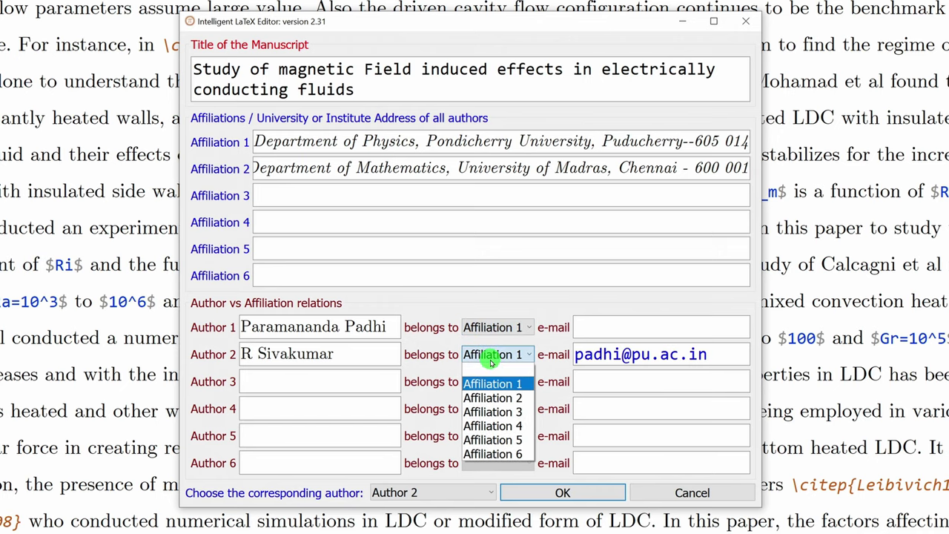
click(515, 400)
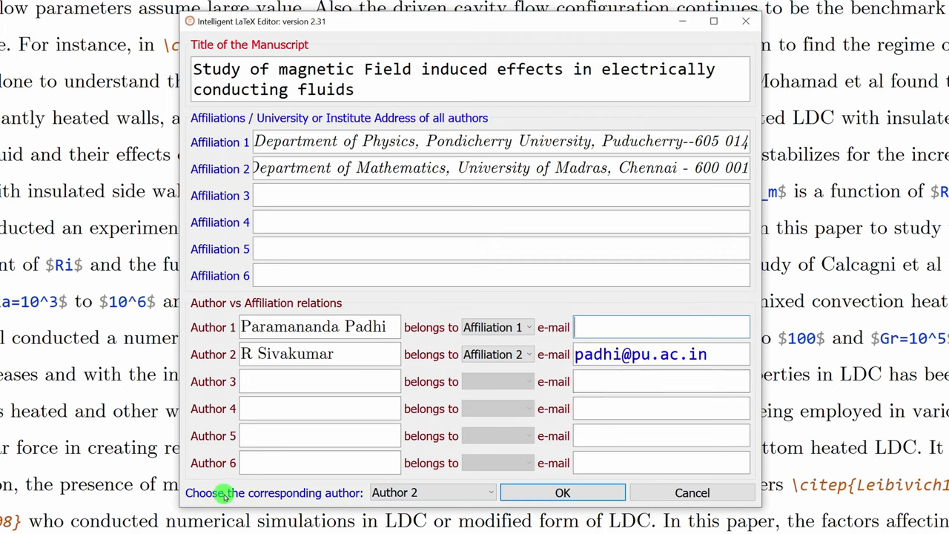
- Choose Author 2 as the corresponding author and save the title and author details
click(433, 495)
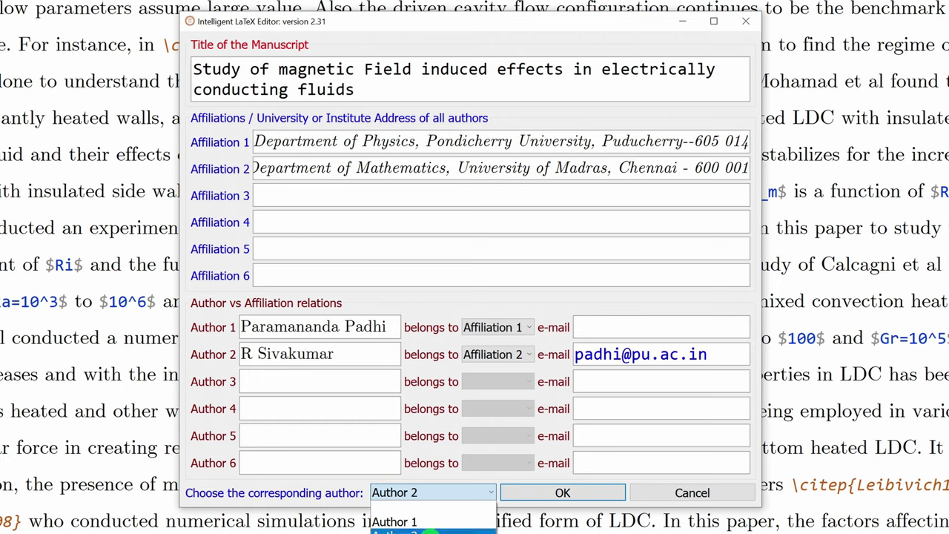
click(429, 531)
click(611, 378)
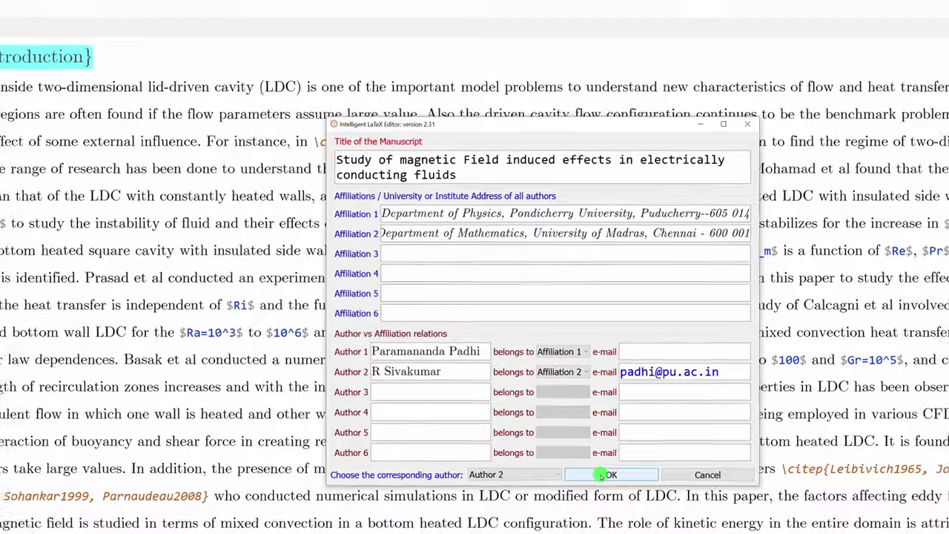
click(589, 481)
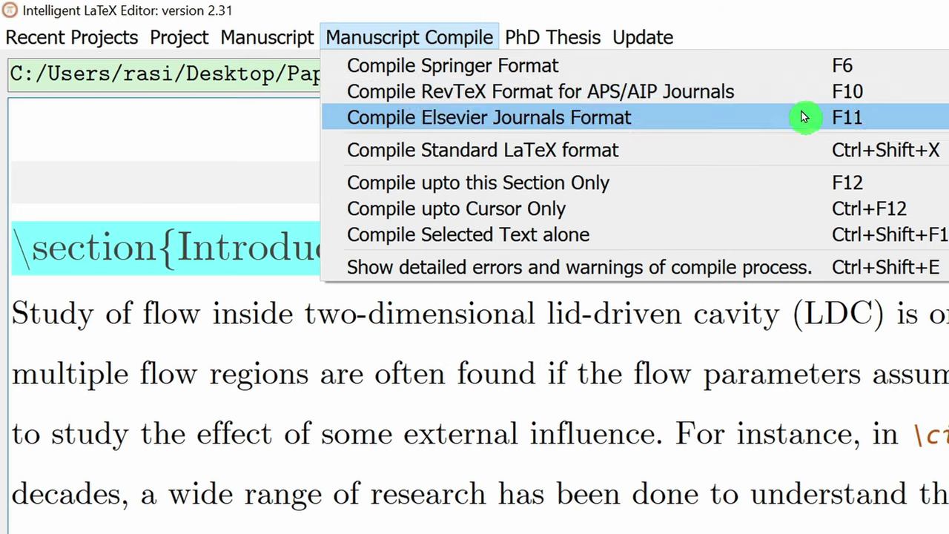
- Compile the manuscript in RevTeX format for APS/AIP journals and inspect the title, authors, affiliations and abstract in the resulting PDF
click(711, 93)
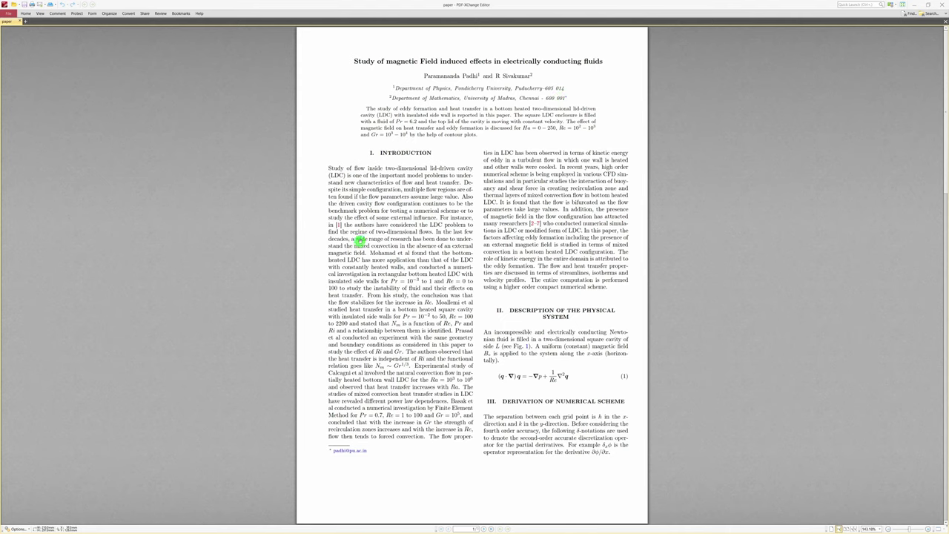
scroll(385, 240, up, 1)
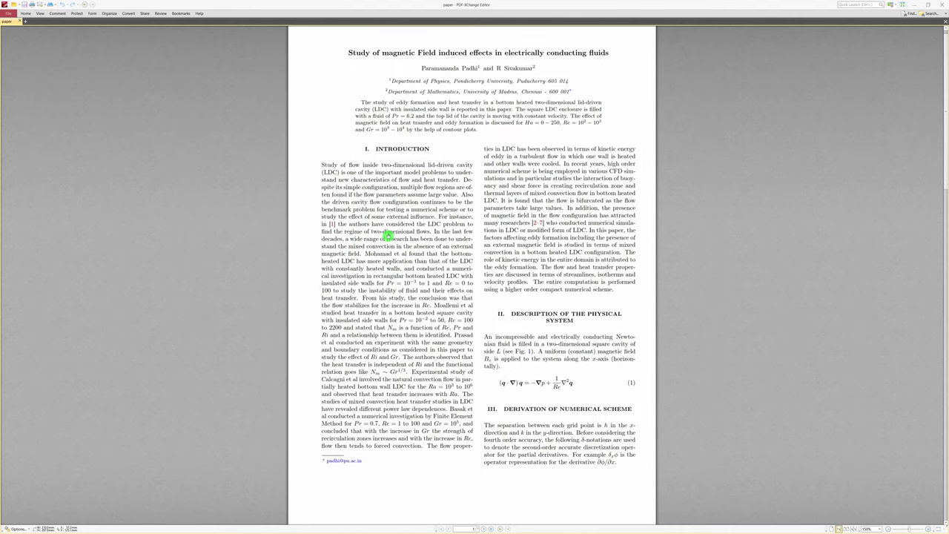
scroll(422, 245, up, 2)
scroll(424, 175, up, 4)
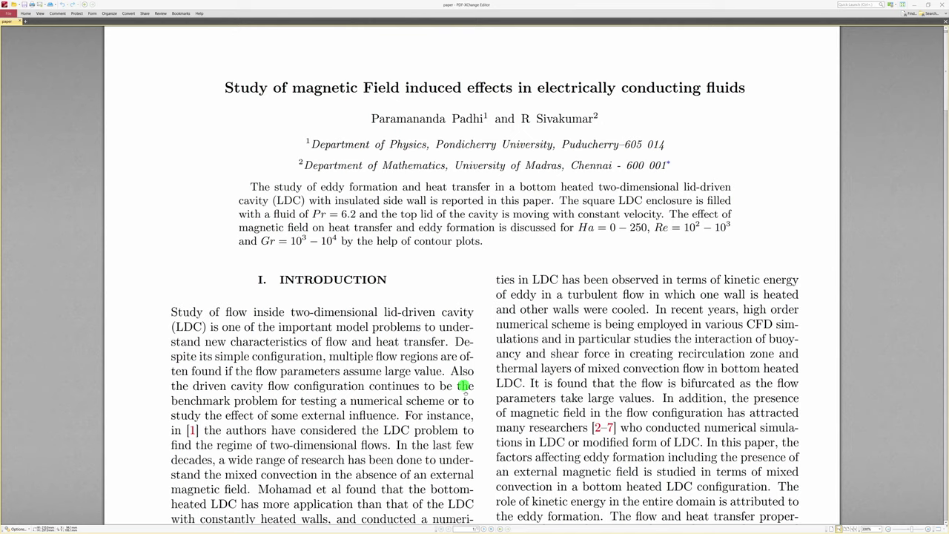
scroll(478, 404, up, 1)
scroll(478, 404, down, 1)
scroll(478, 405, up, 1)
scroll(450, 315, up, 2)
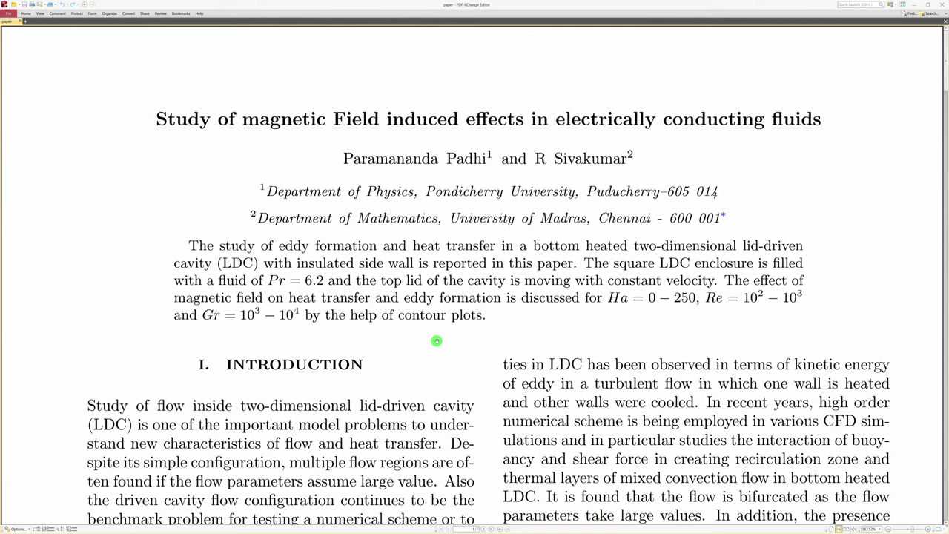
scroll(437, 340, down, 3)
scroll(418, 352, down, 2)
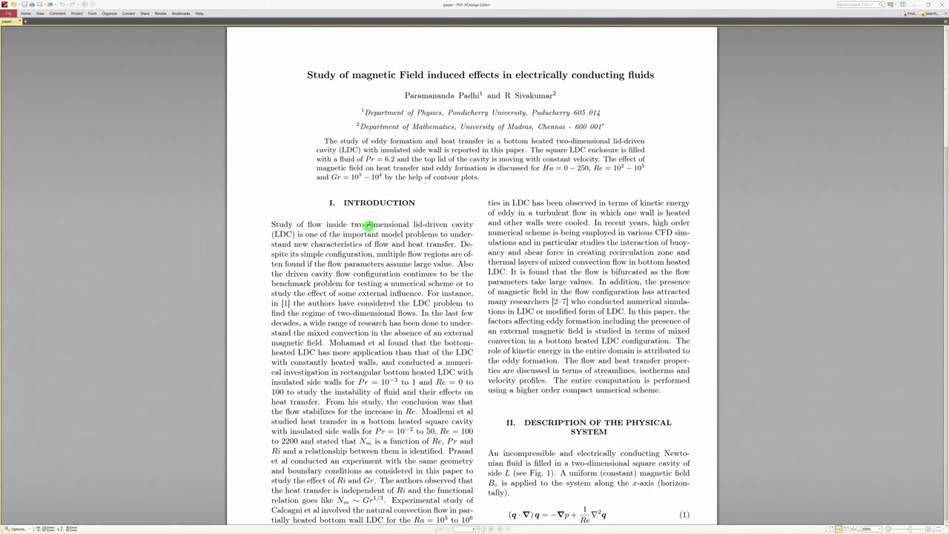
- Examine the introduction, physical system and numerical scheme sections, including equation (1), on the compiled PDF's first page
scroll(426, 307, down, 3)
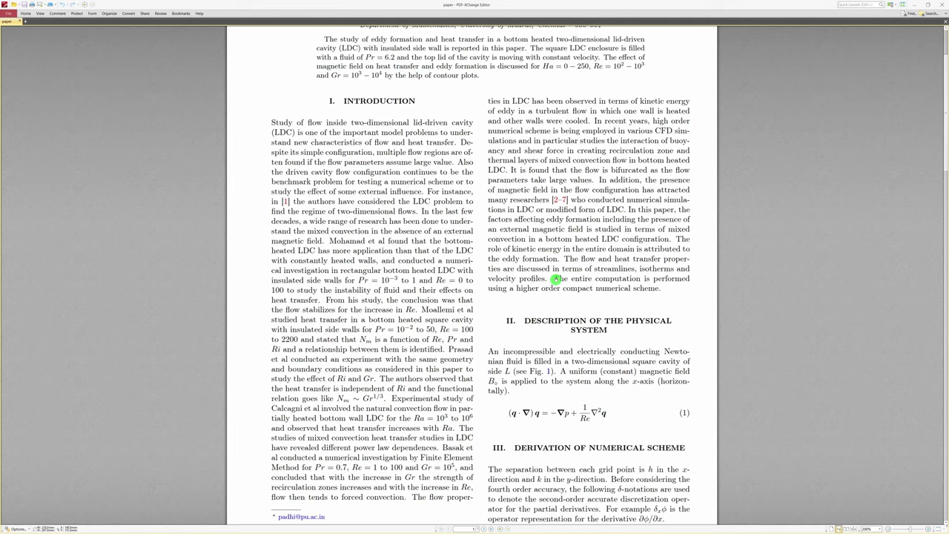
scroll(479, 261, down, 3)
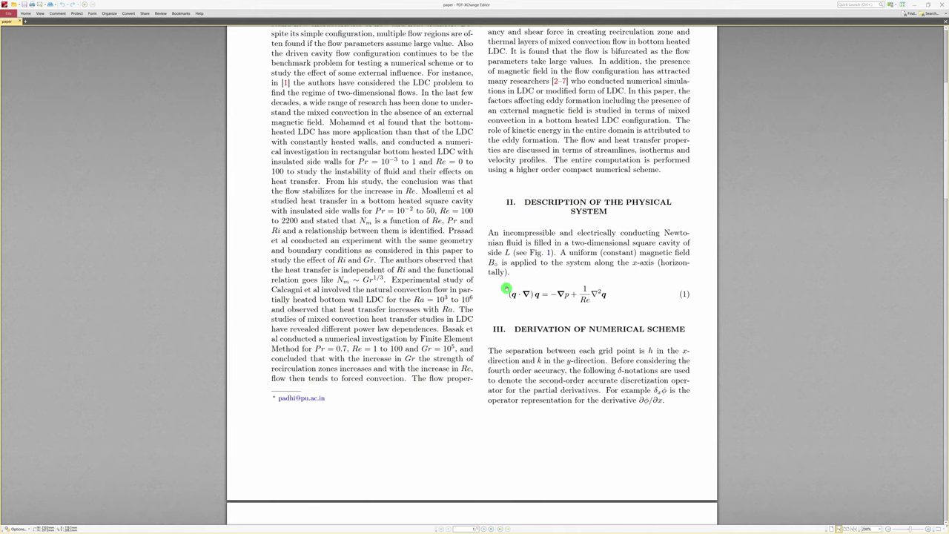
scroll(505, 289, up, 2)
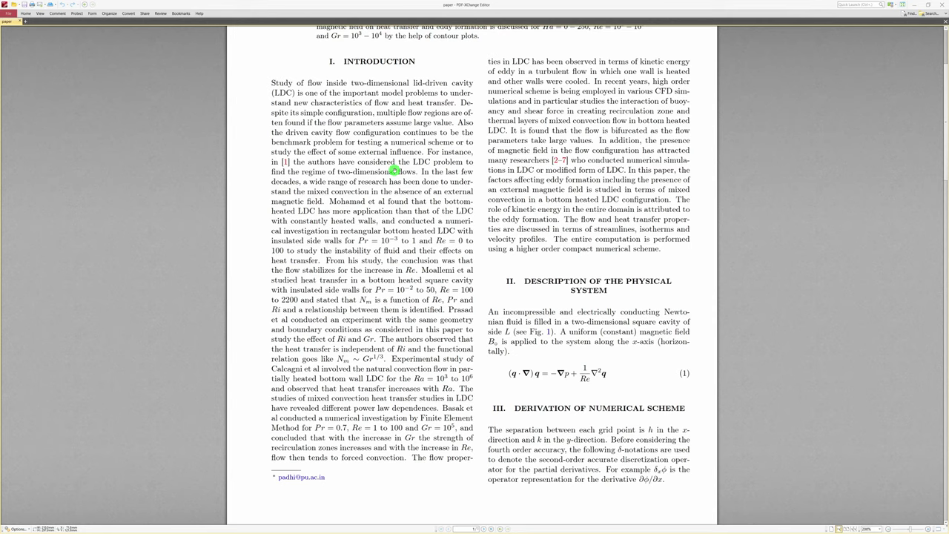
scroll(557, 257, down, 1)
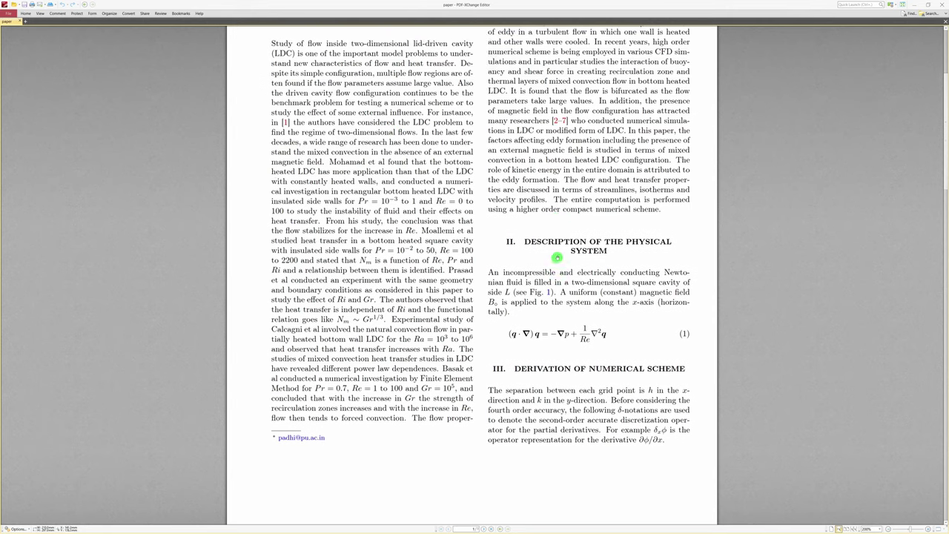
scroll(557, 257, down, 1)
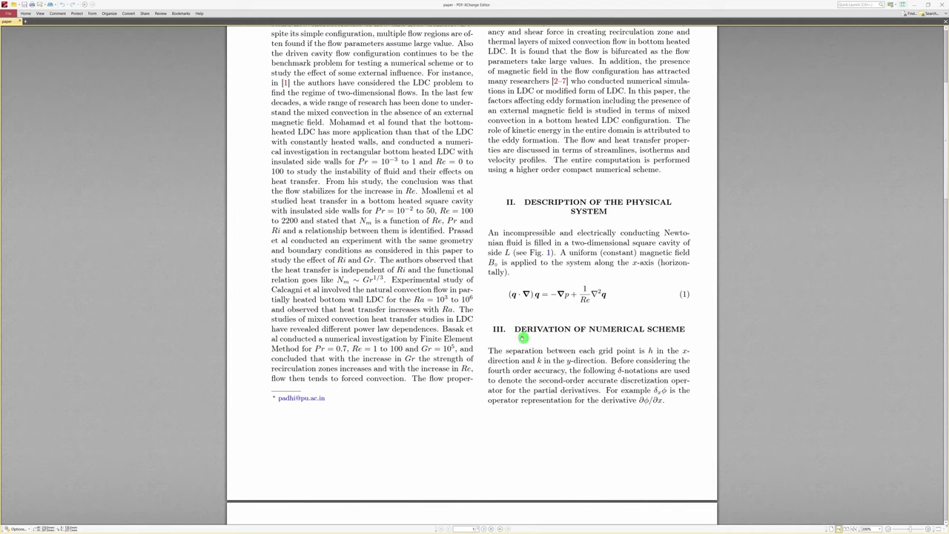
scroll(631, 411, down, 1)
drag(631, 411, 615, 299)
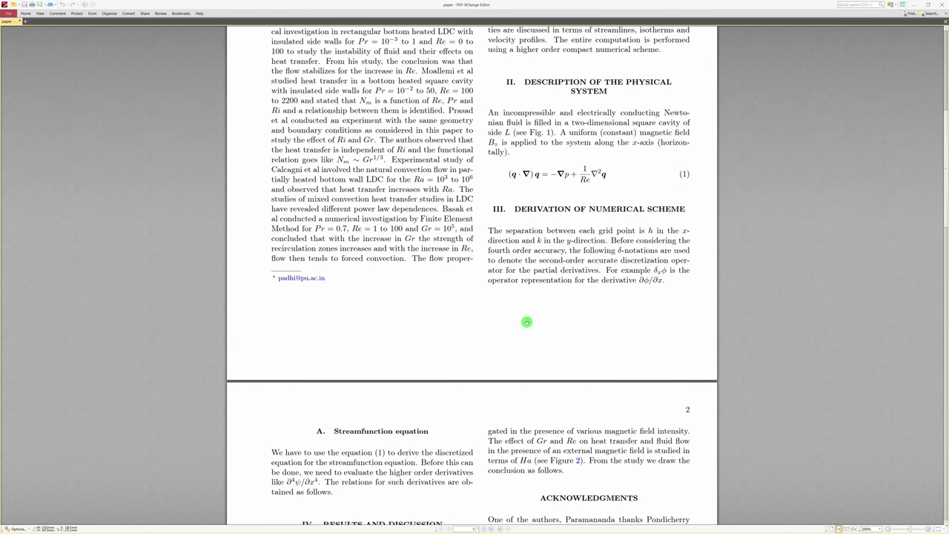
- Review the PDF's remaining sections, cavity figure, references, table and contour plot, and close the PDF
drag(527, 321, 509, 100)
drag(456, 343, 458, 191)
drag(463, 252, 433, 167)
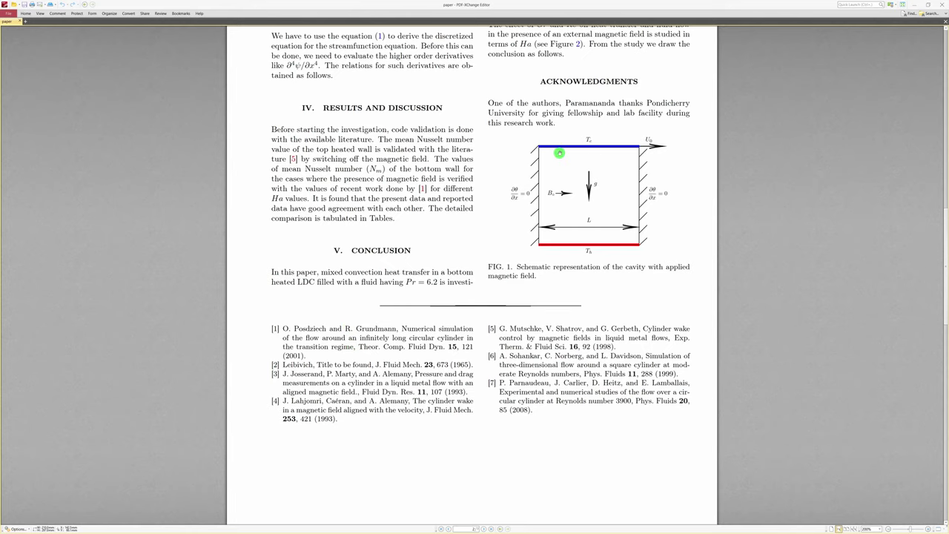
scroll(517, 308, down, 3)
scroll(520, 304, down, 10)
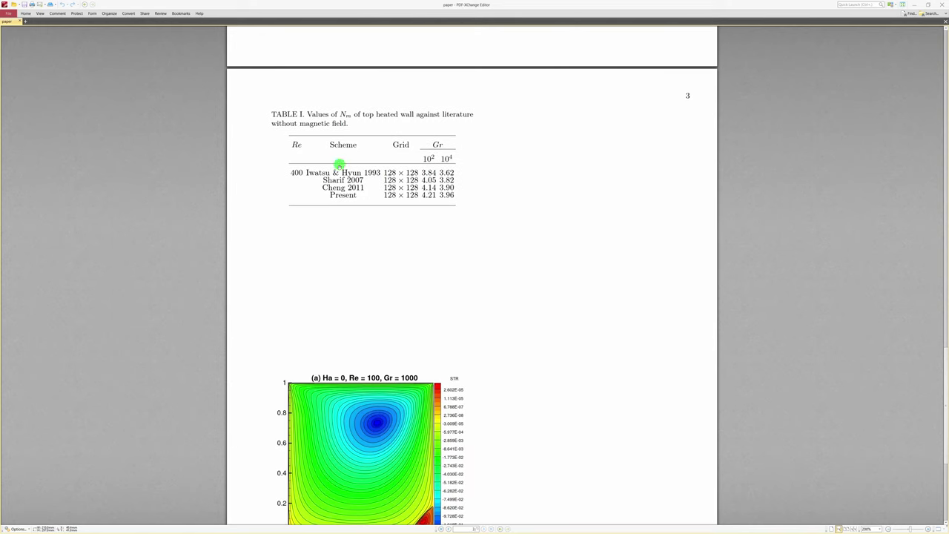
scroll(512, 275, down, 5)
scroll(519, 278, up, 20)
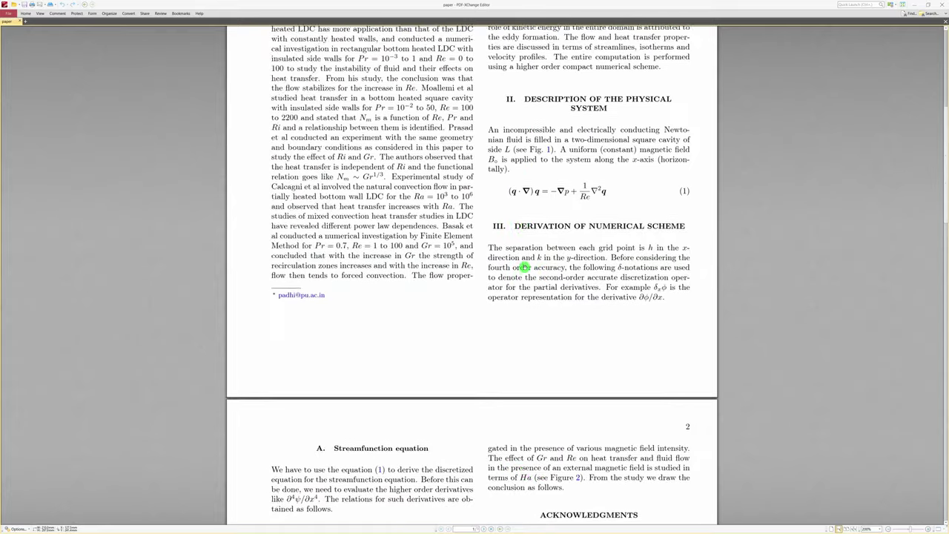
scroll(524, 263, up, 7)
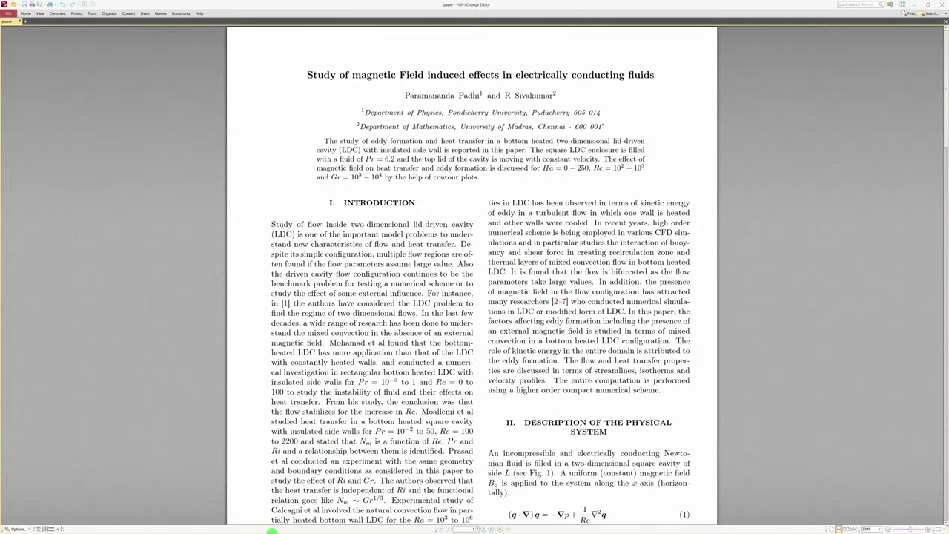
click(943, 5)
click(942, 5)
- Review the main.tex source from the Introduction through the cavity figure code and the tables and figures input commands
click(224, 324)
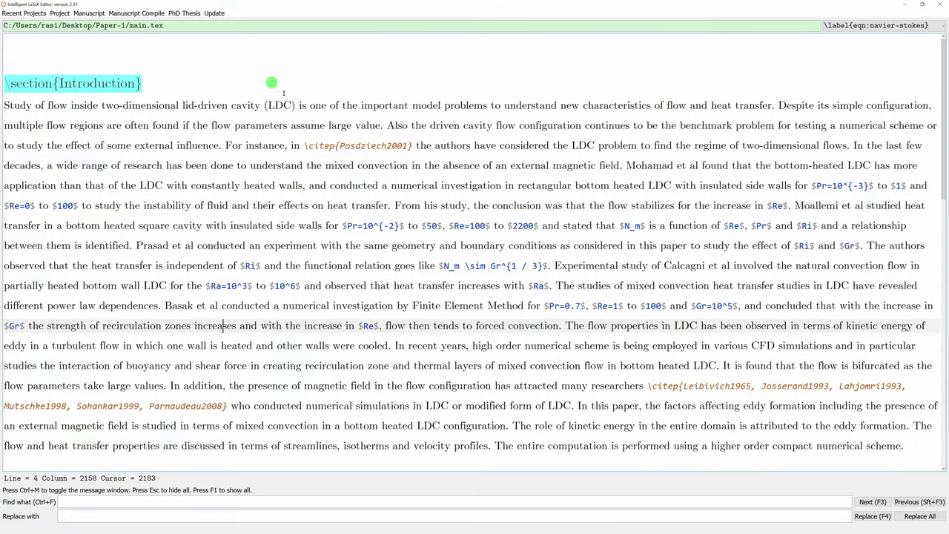
scroll(292, 233, down, 5)
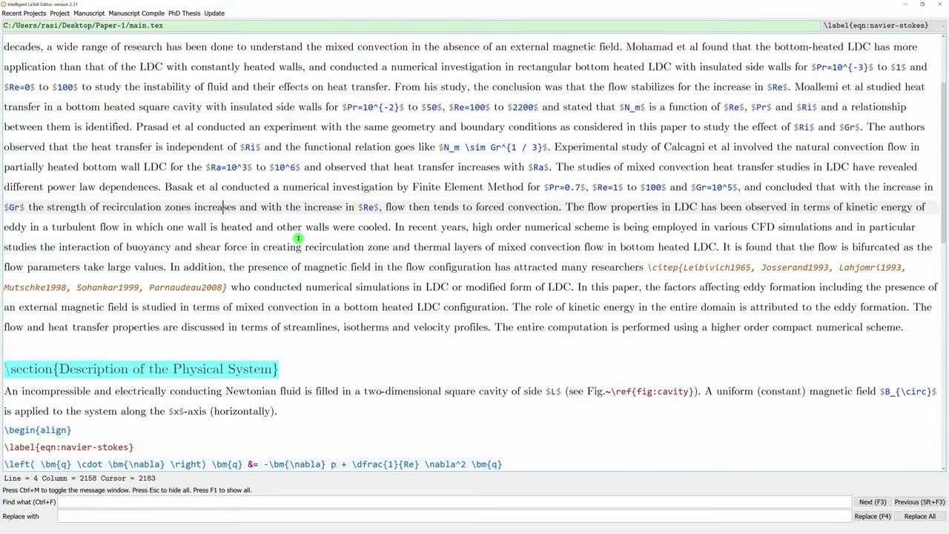
scroll(316, 228, down, 3)
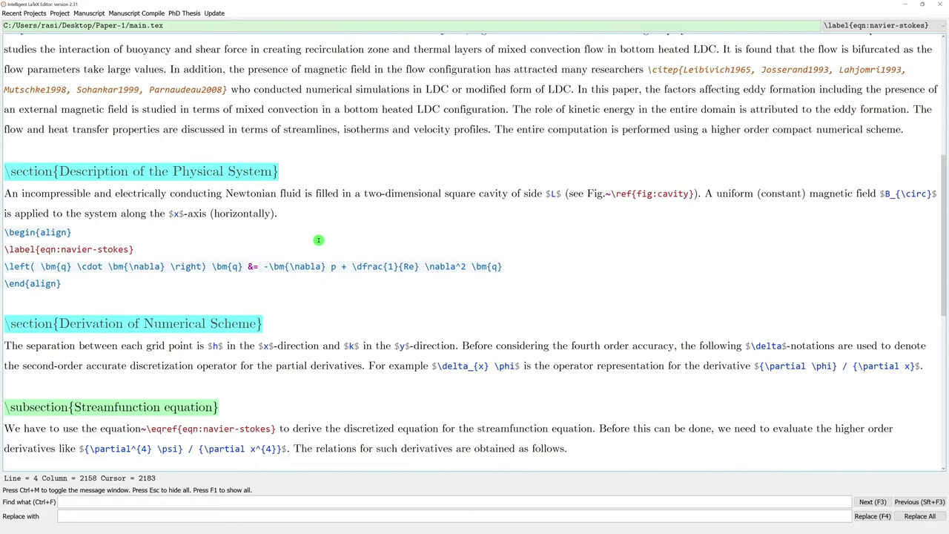
scroll(318, 239, down, 6)
scroll(325, 244, down, 2)
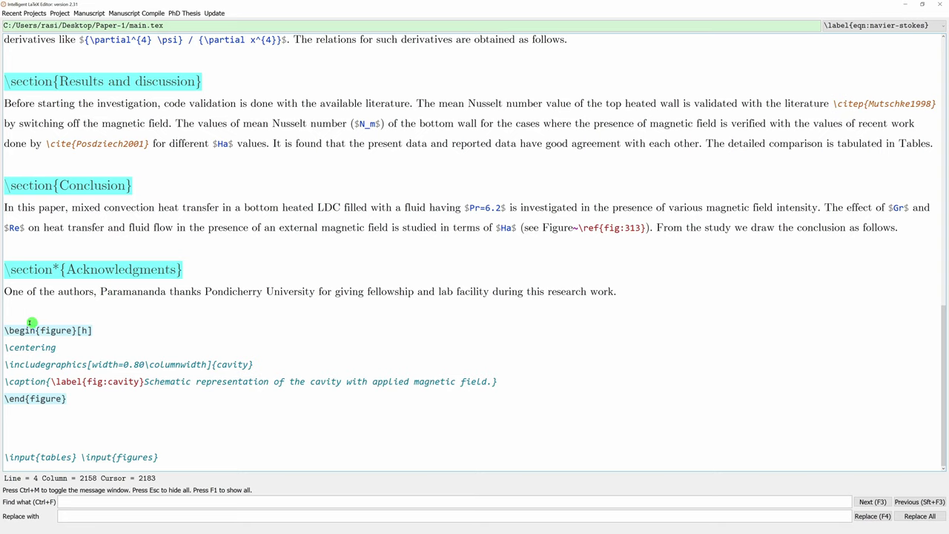
drag(9, 318, 72, 395)
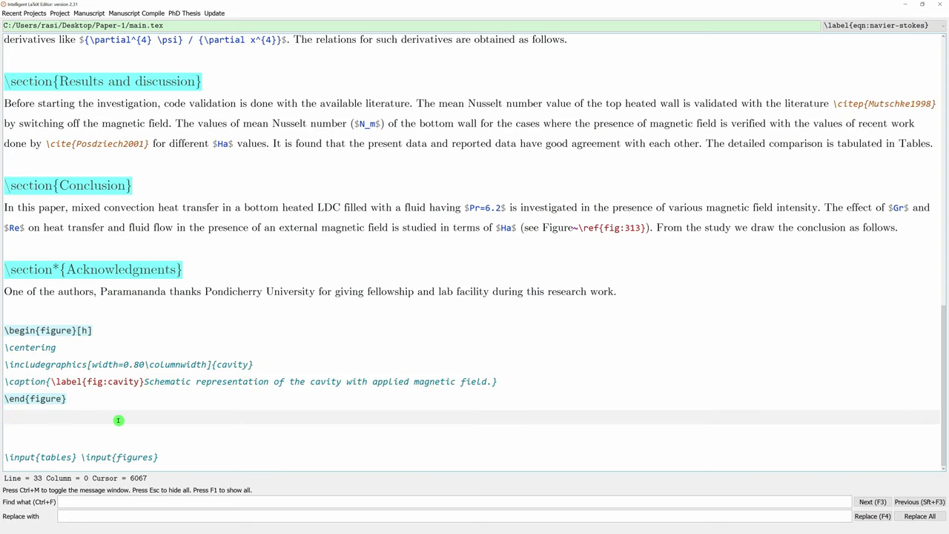
scroll(210, 401, up, 6)
scroll(217, 402, up, 6)
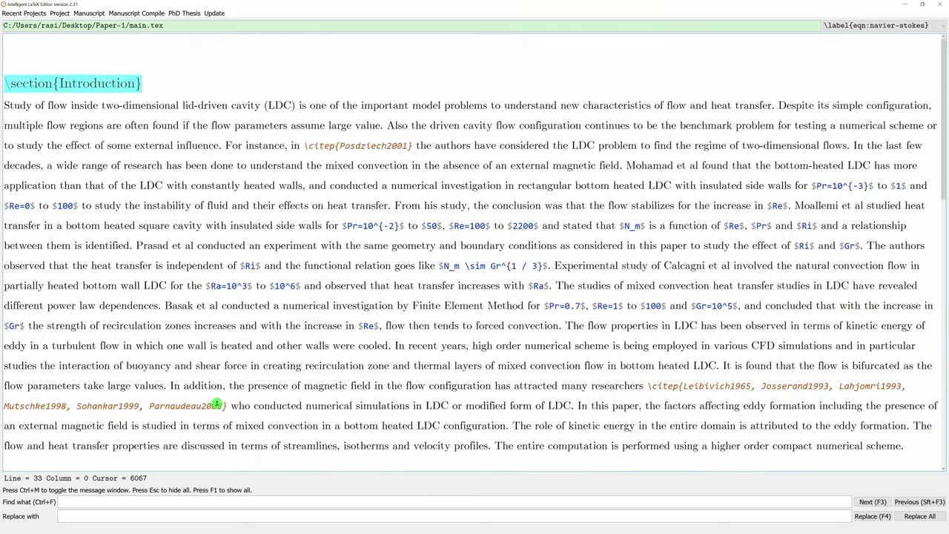
- Delete the entire body paragraph of the Introduction section, keeping its section heading
click(152, 63)
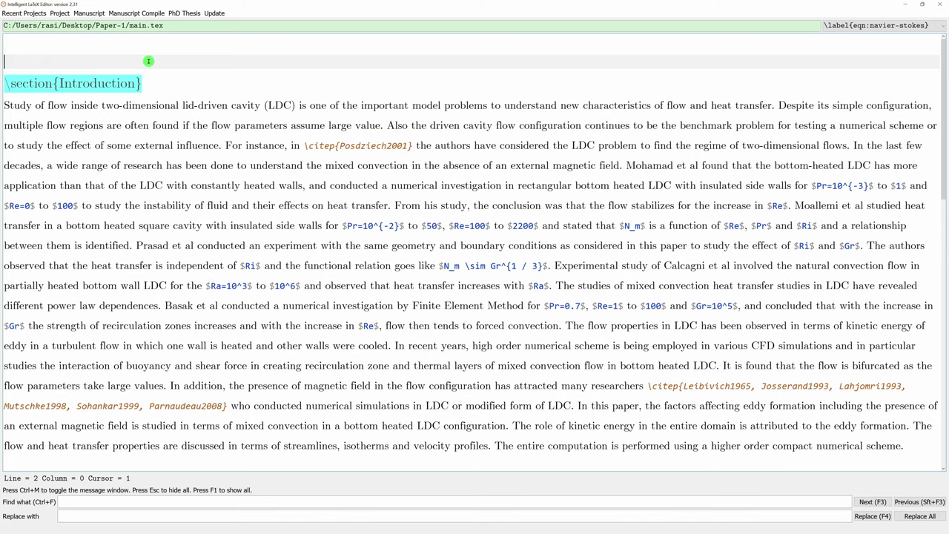
scroll(271, 232, down, 3)
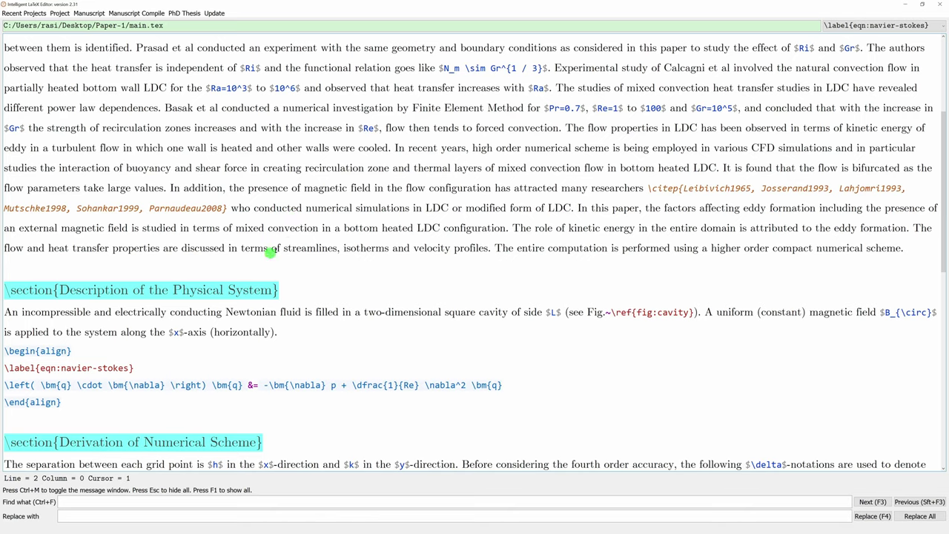
click(134, 261)
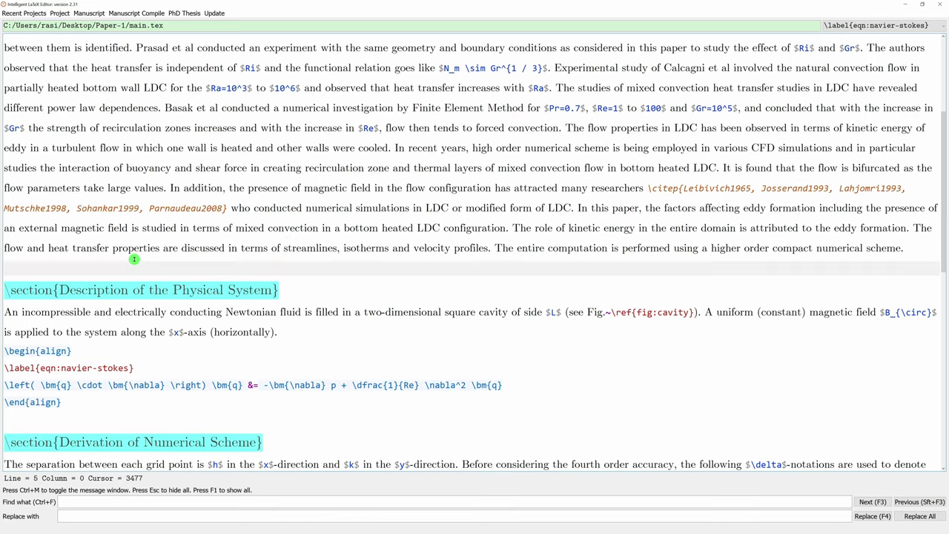
scroll(420, 228, up, 1)
scroll(420, 228, up, 1)
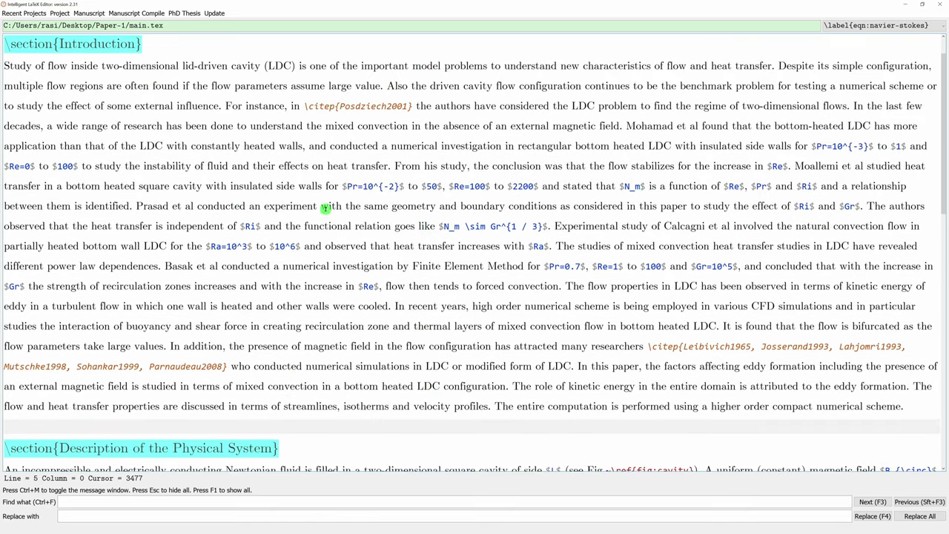
drag(4, 65, 912, 404)
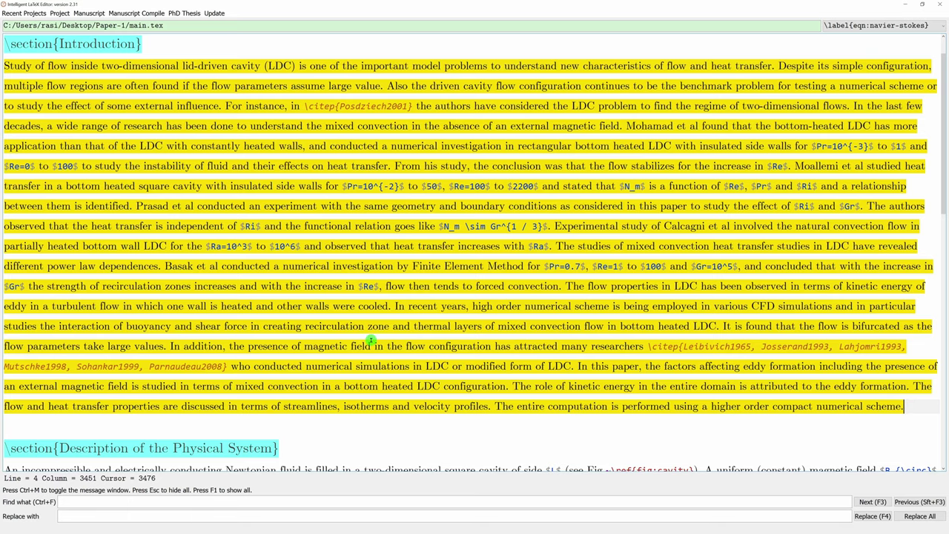
key(Delete)
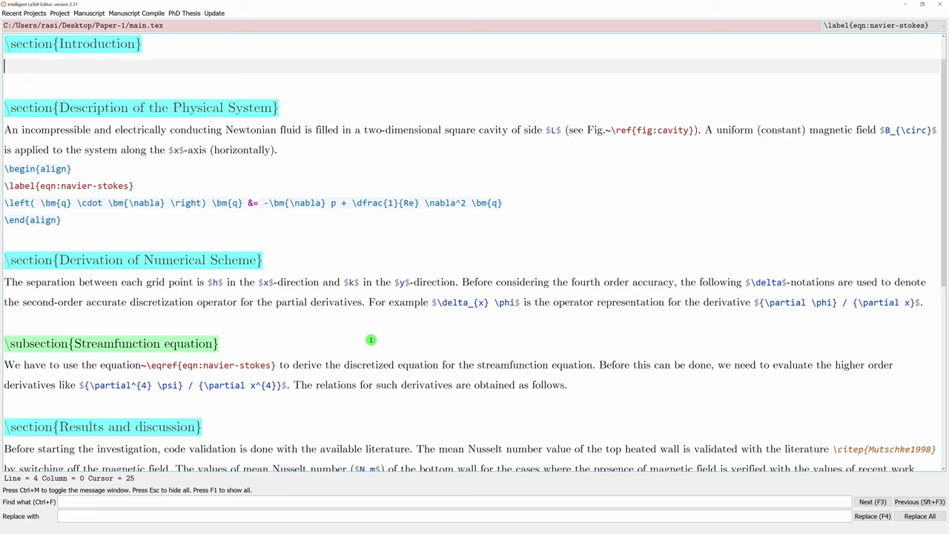
- Enter "Start typing here." under the Introduction heading and add a blank line below it
text(Start typi)
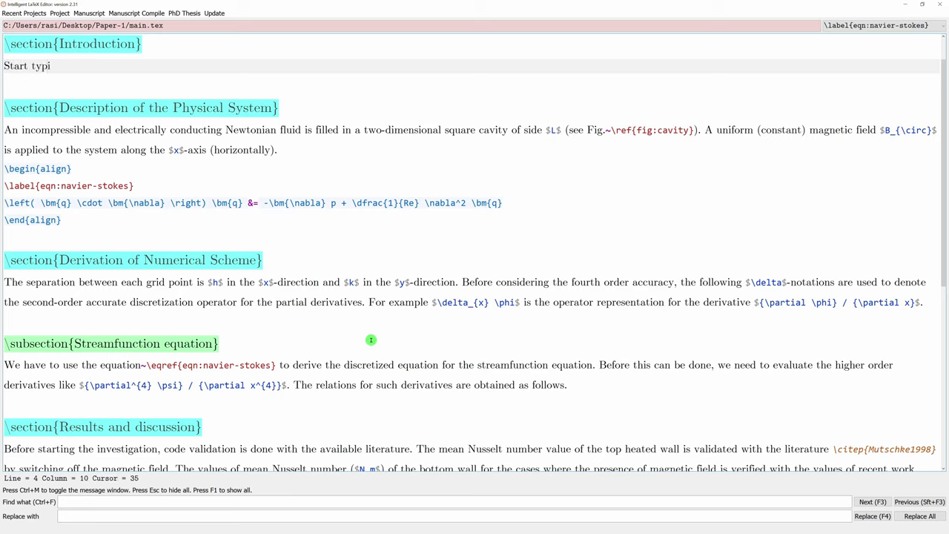
text(ng here.)
key(Return)
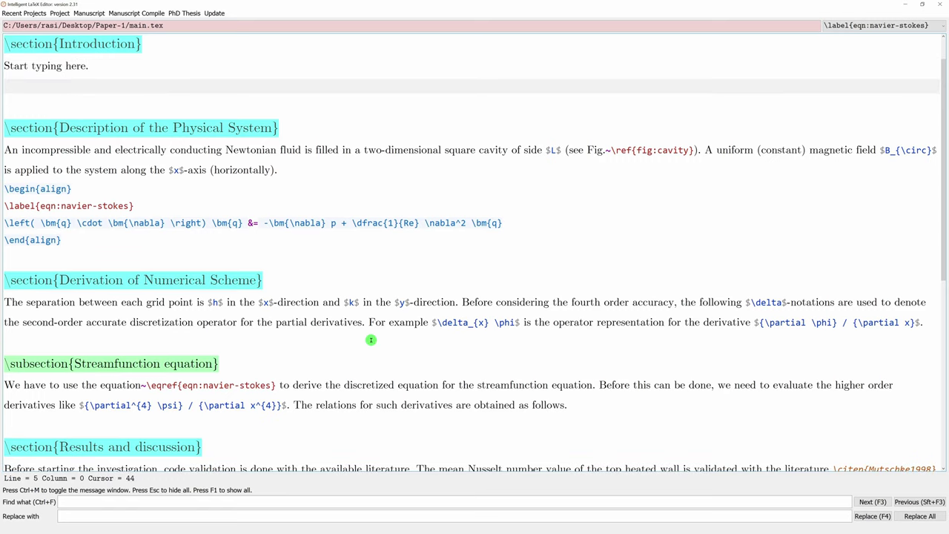
key(Left)
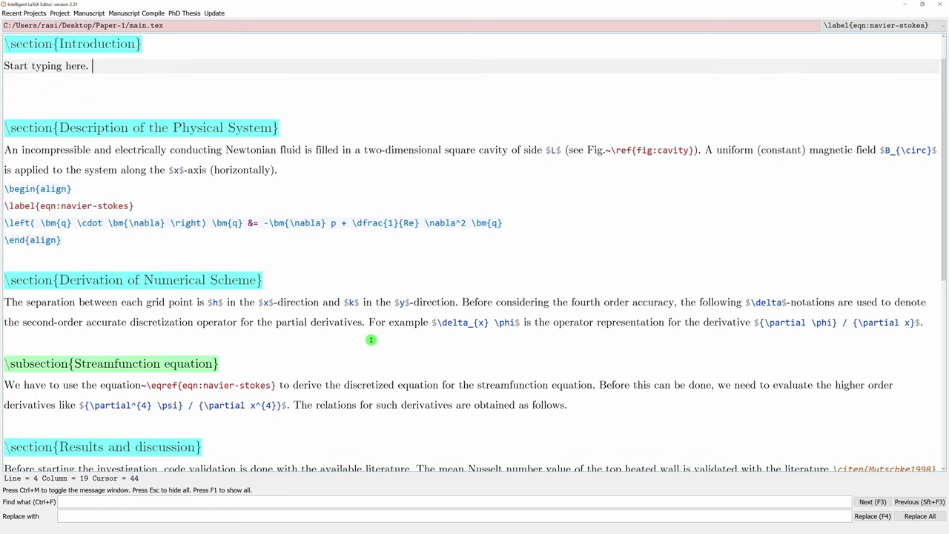
- Add the sentence "The equation of straight line is" followed by the inline math expression $y=mx+c$ and a full stop
text(The equation of straight line is)
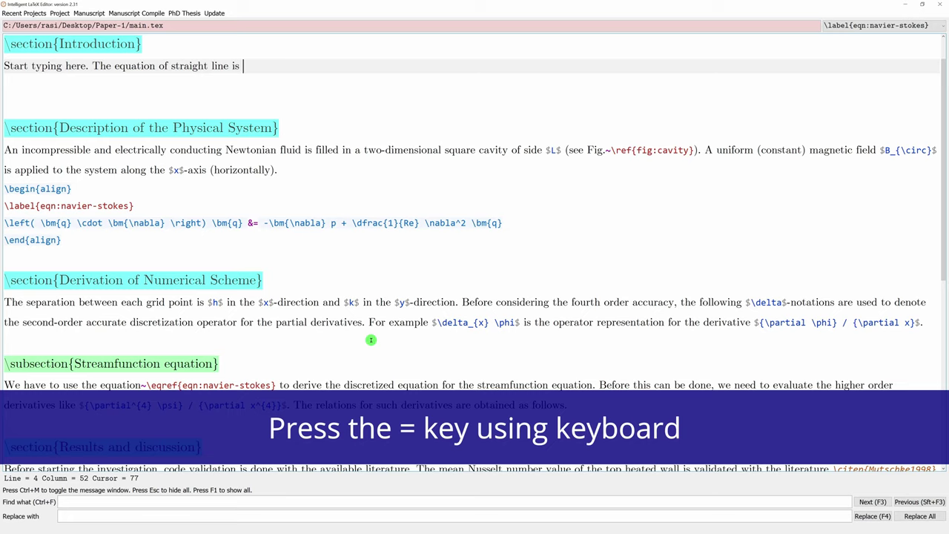
key(equal)
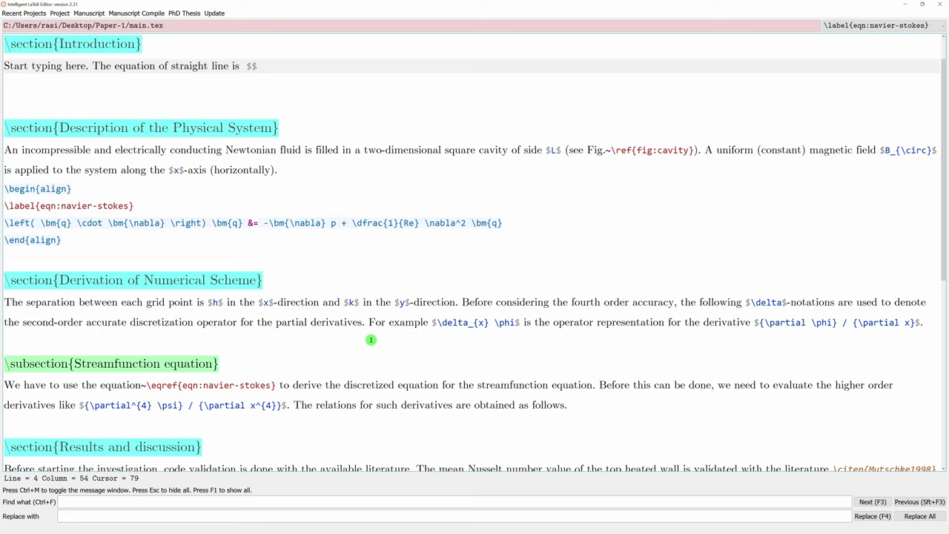
text(y=mx+c)
text($.)
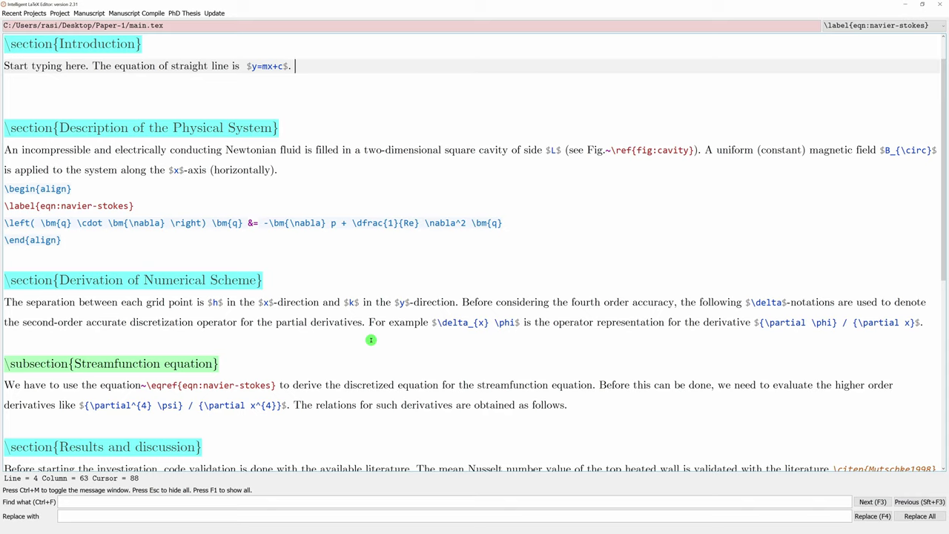
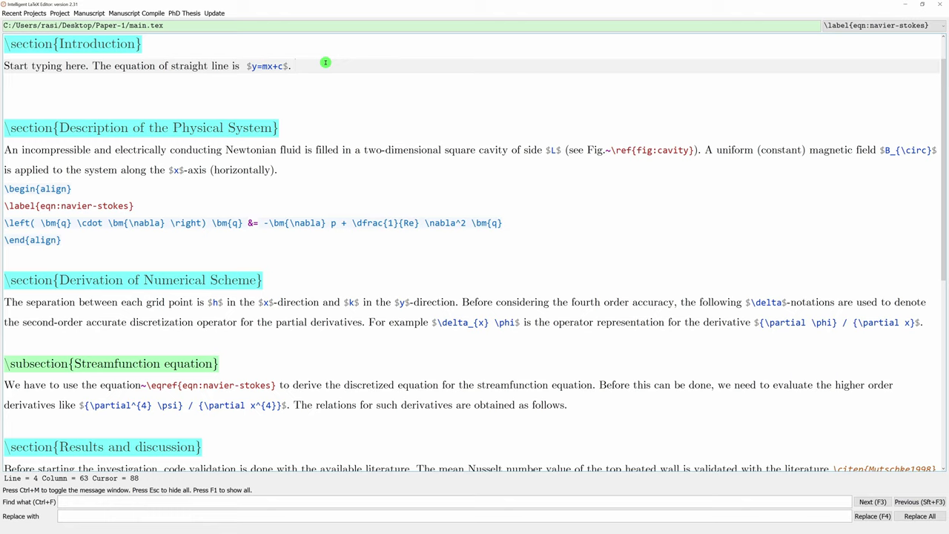
- Continue the Introduction paragraph with "The equation of a parabola is", correcting the misspelled word "equation"
text(T)
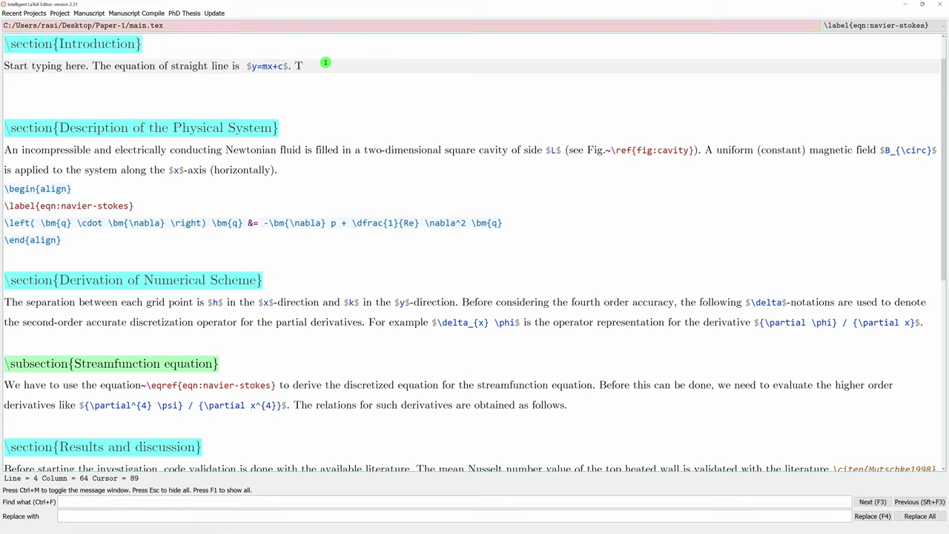
text(he equait)
text(on of)
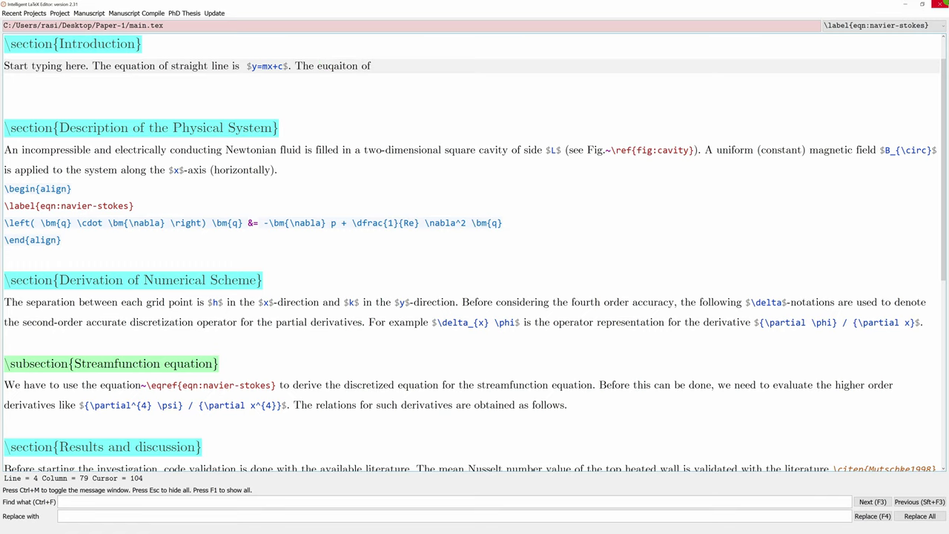
drag(317, 66, 447, 58)
text(e)
key(BackSpace)
text(equation of )
text(a para)
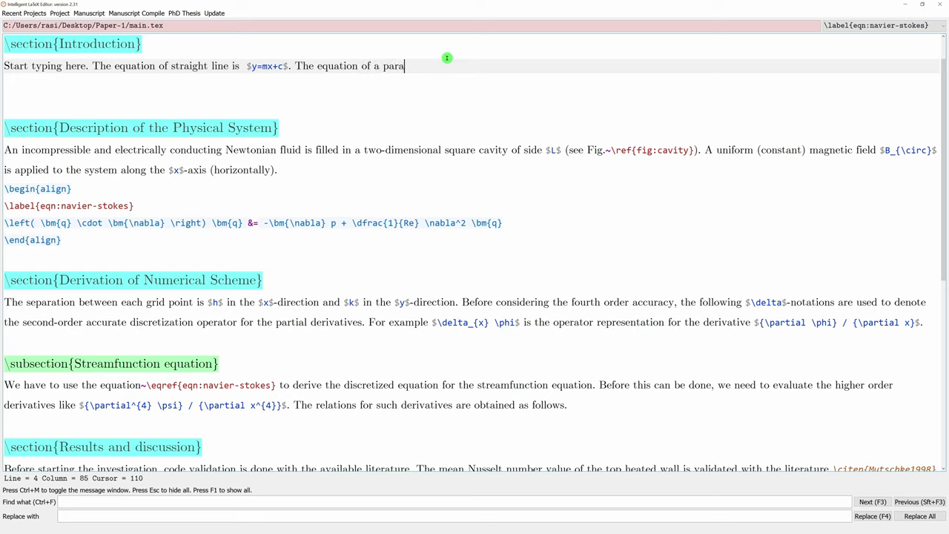
text(bola is)
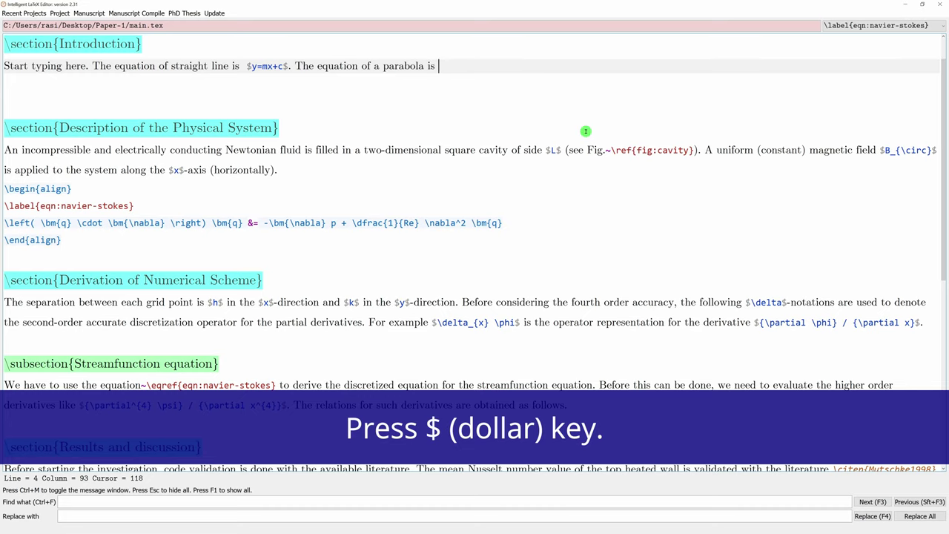
- Insert a labelled align environment for a displayed equation after "The equation of a parabola is" in the Introduction
key(dollar)
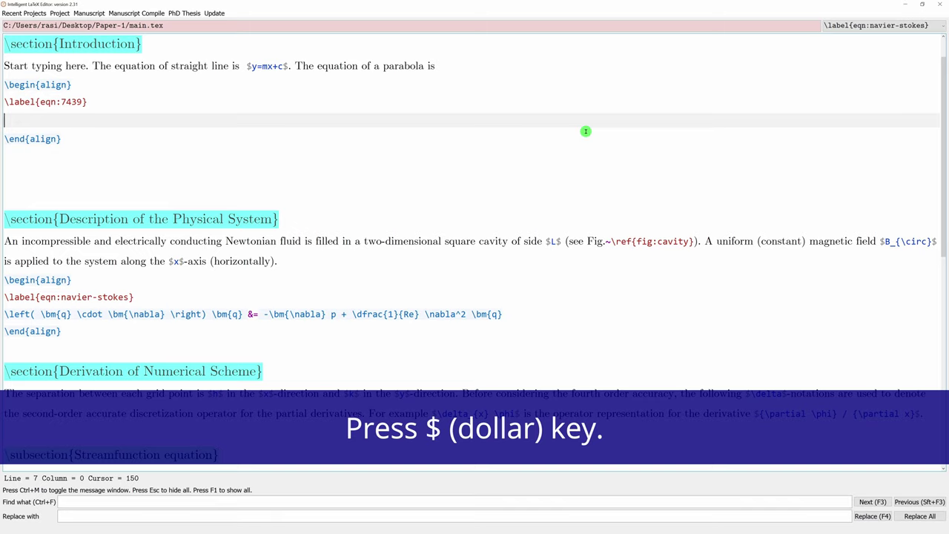
- Examine the opening line and automatic label of the new align environment in the Introduction
key(Up)
key(Up)
key(Right)
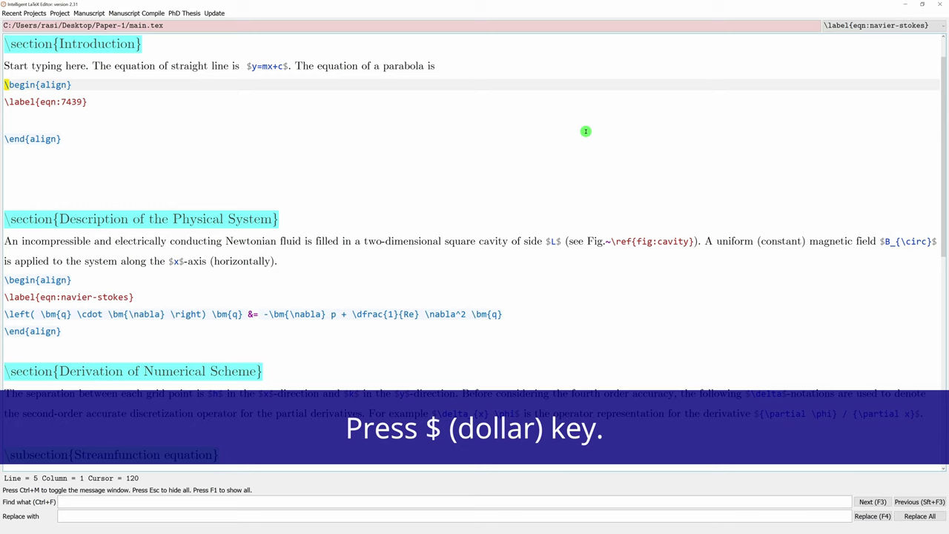
key(shift+Right)
key(shift+Right)
key(shift+Right)
key(shift+Right)
key(shift+Right)
key(shift+Right)
key(shift+Right)
key(shift+Right)
key(shift+Right)
key(shift+Right)
key(shift+Right)
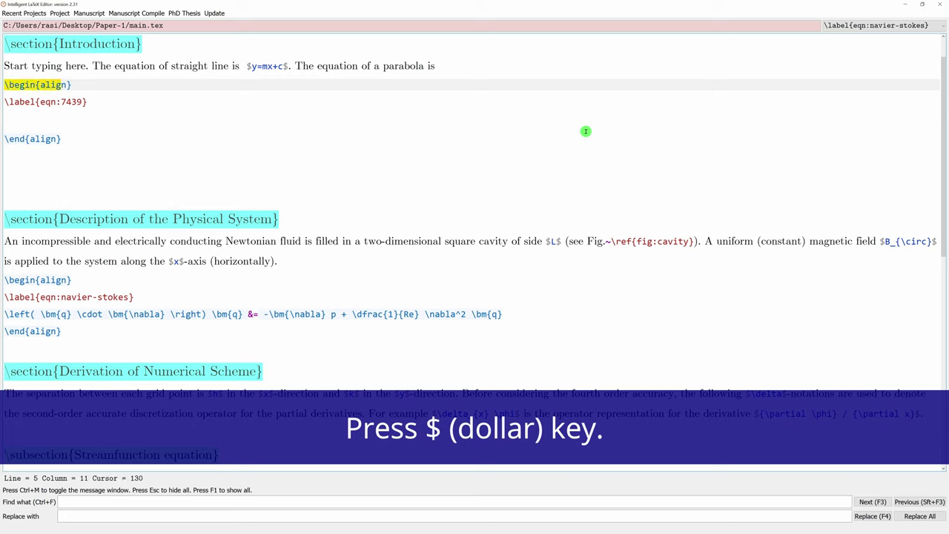
key(shift+Right)
key(shift+Right)
key(shift+Right)
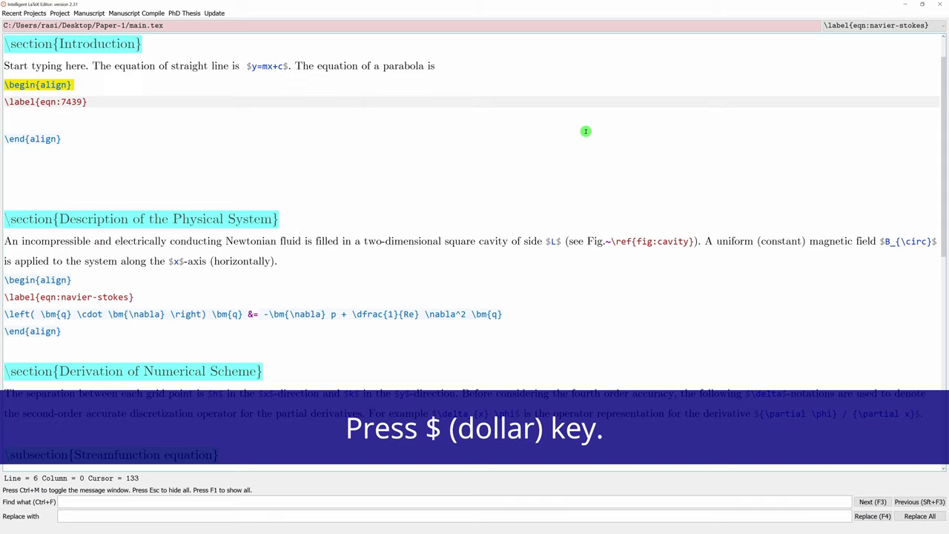
key(shift+Right)
key(shift+Right)
key(shift+Right)
key(shift+Right)
key(shift+Right)
key(shift+Right)
key(shift+Right)
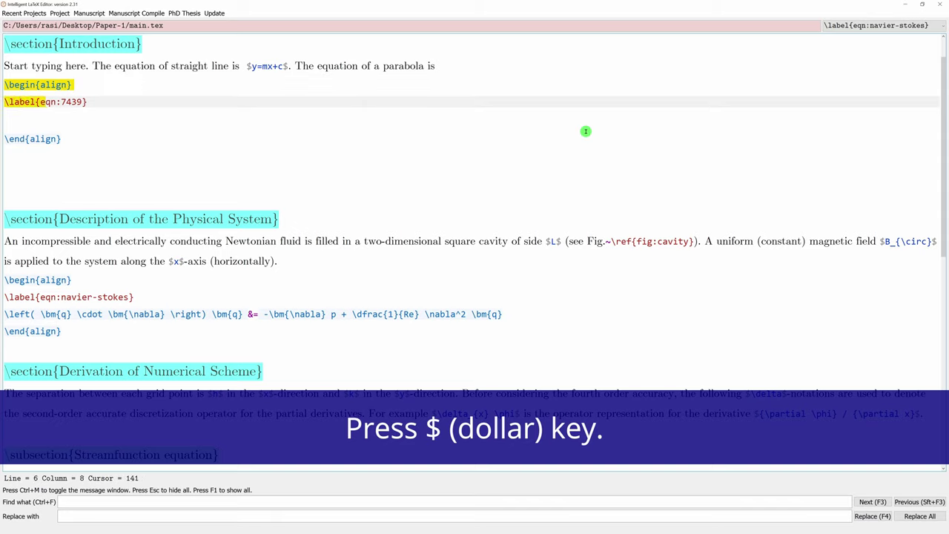
key(Down)
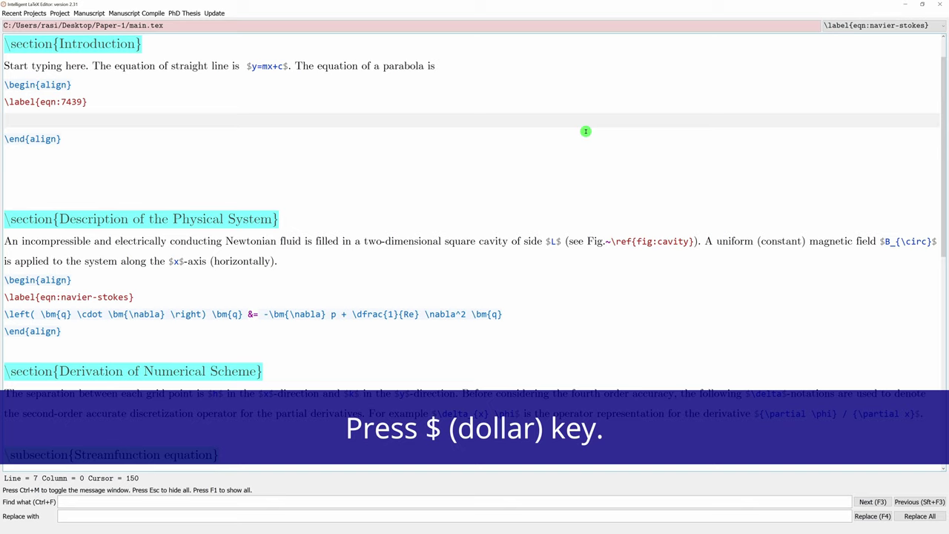
key(Up)
key(Up)
key(Home)
key(Right)
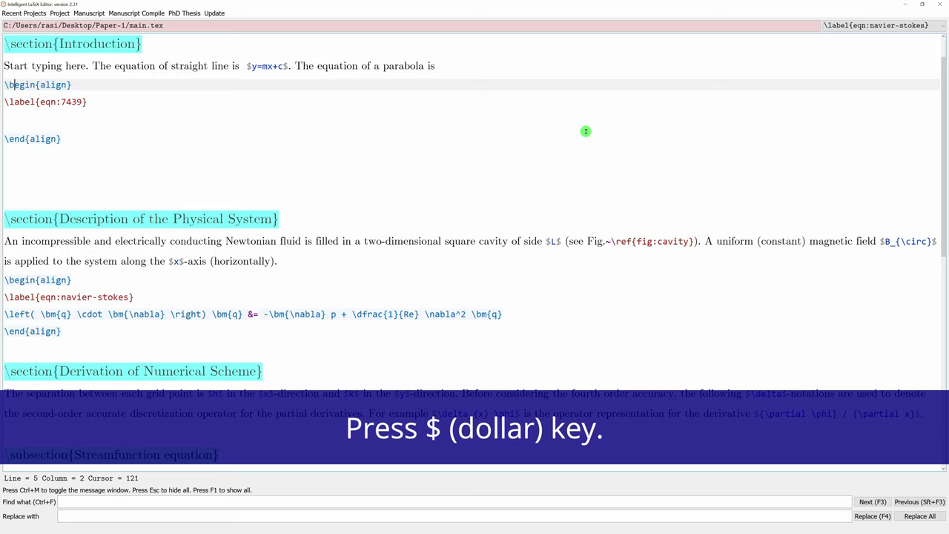
- Enter the parabola equation y^{2} &= 4ax on the empty line inside the Introduction's align environment
key(Down)
key(Down)
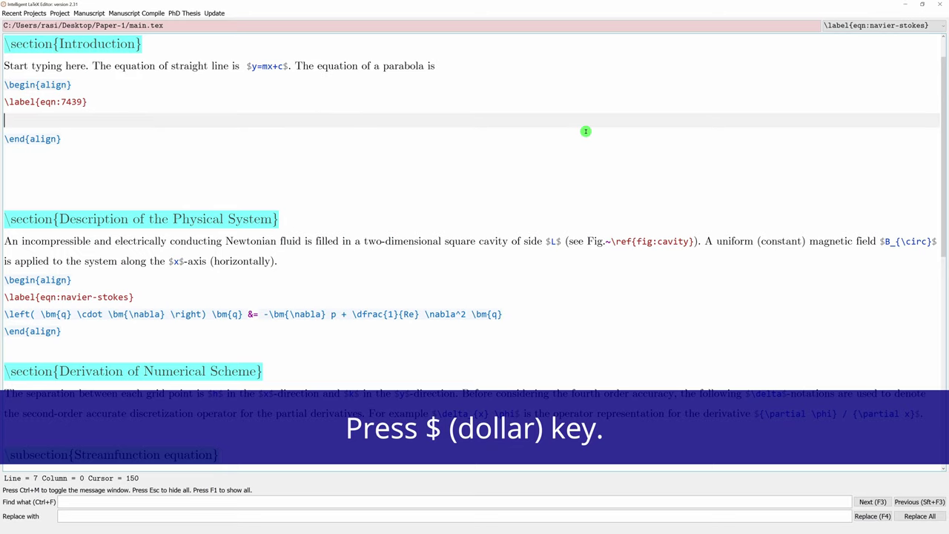
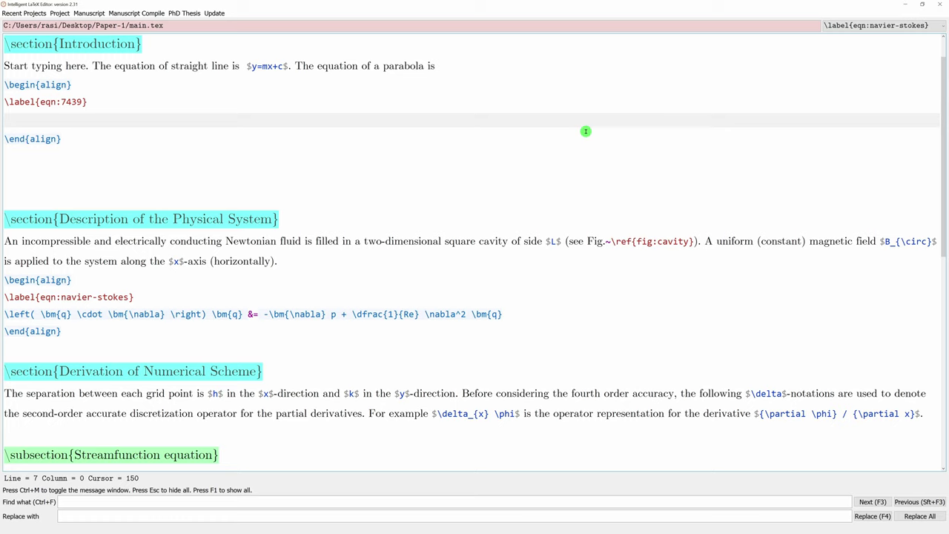
text(y)
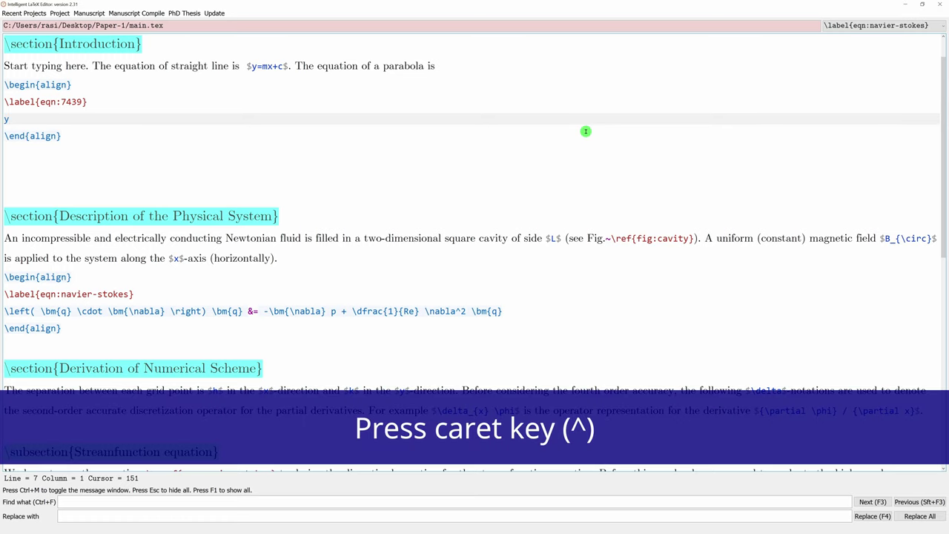
text(^)
text(2)
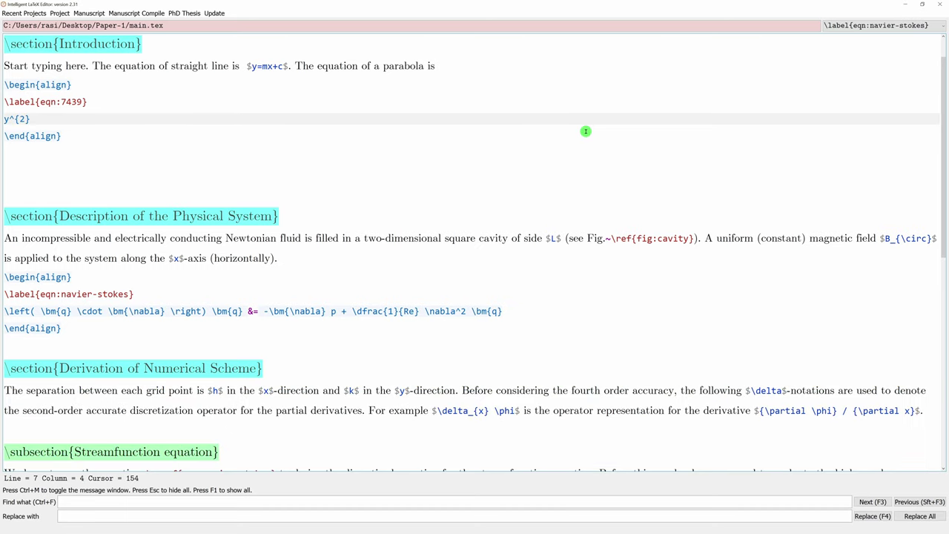
key(Right)
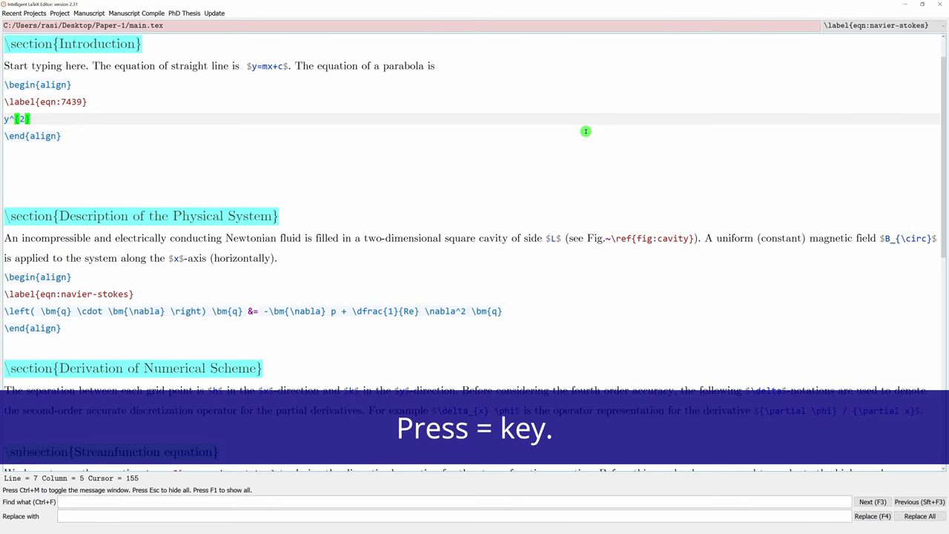
text(=)
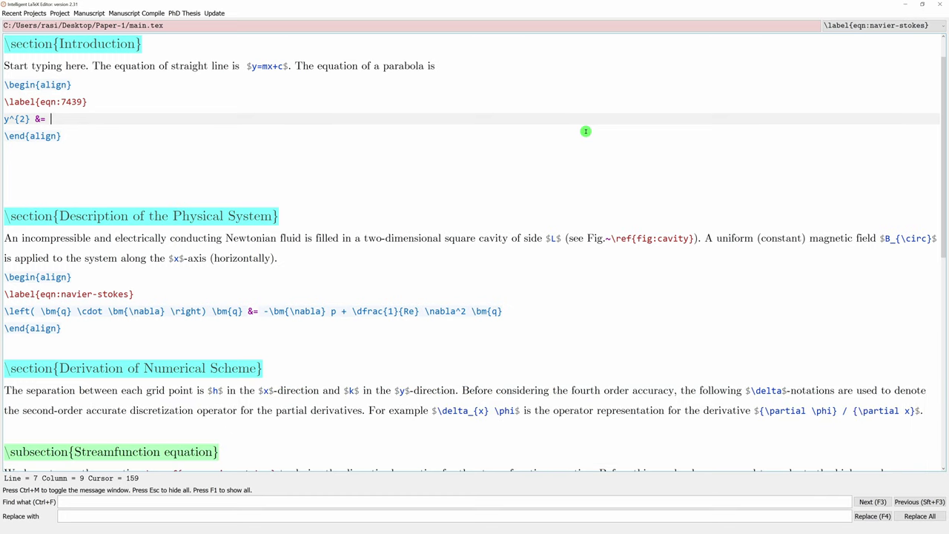
text(4ax)
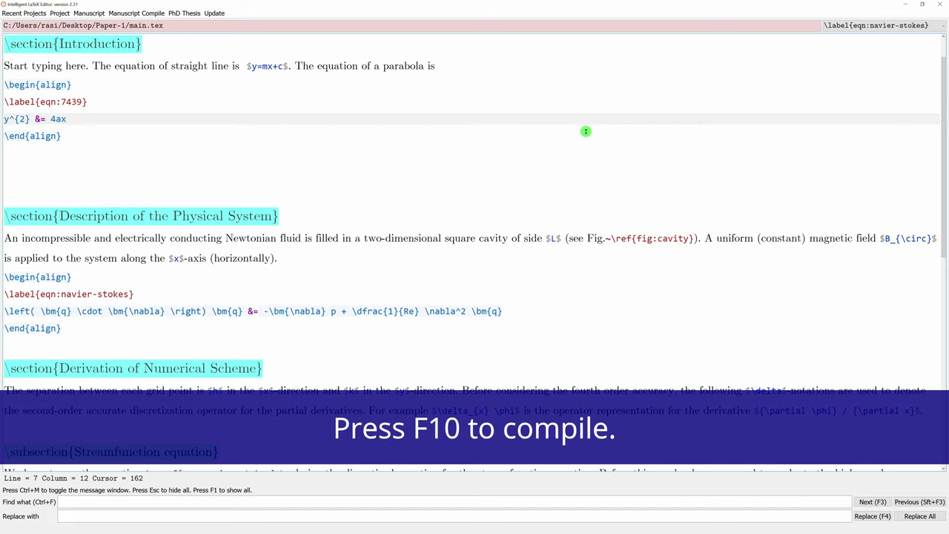
- Compile the manuscript and check the parabola equation's number in the PDF
key(F10)
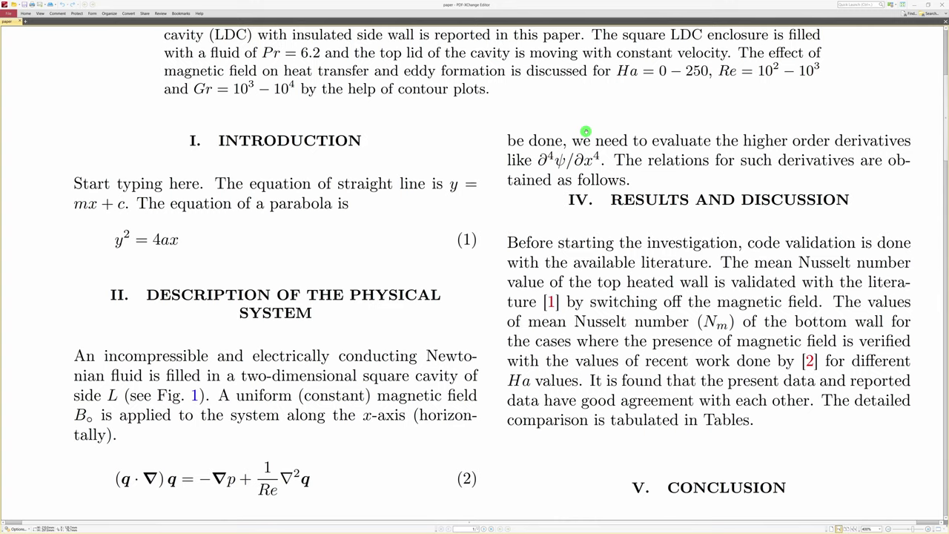
double_click(470, 237)
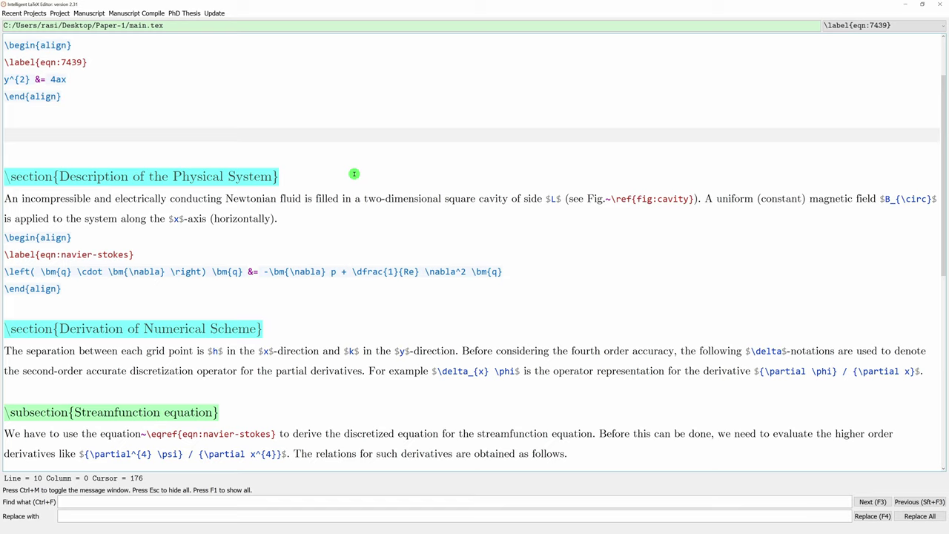
- Insert a second align environment below the parabola equation and start its equation with \dfrac{dy}{dx} &= \left( \right)
key(ctrl+e)
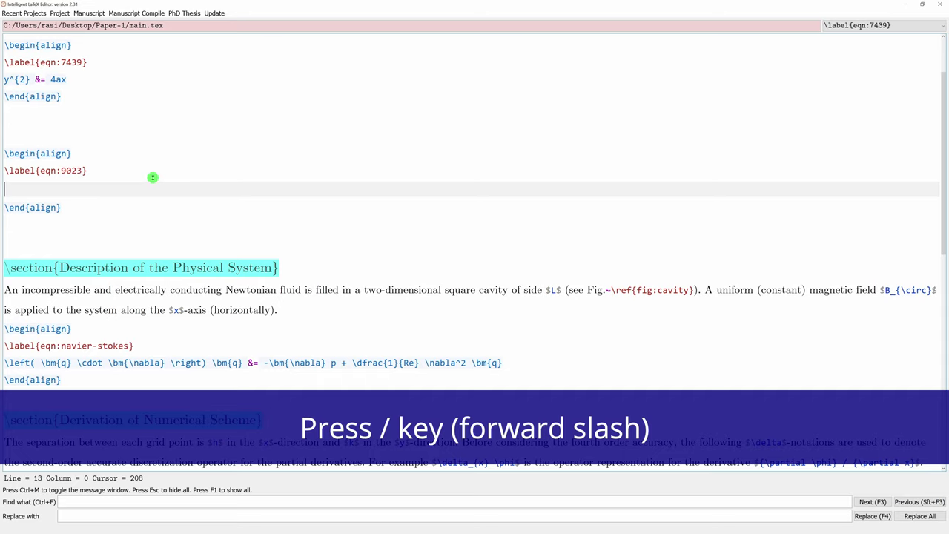
key(slash)
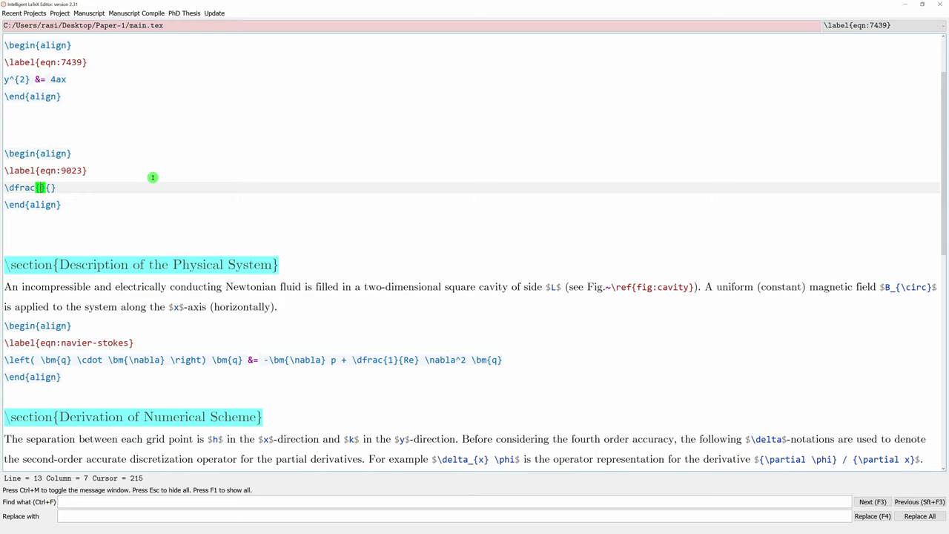
text(dy)
key(Right)
key(Right)
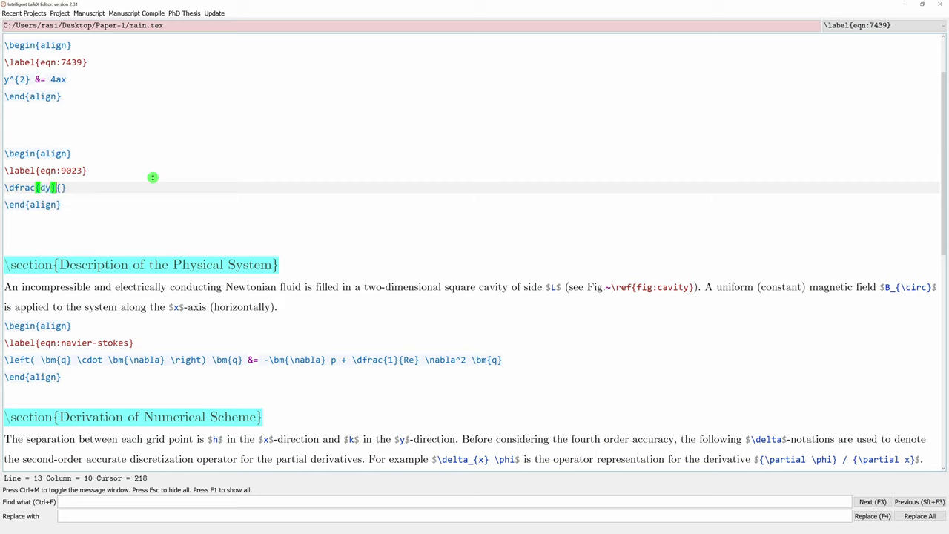
text(dx)
key(Right)
text(&=)
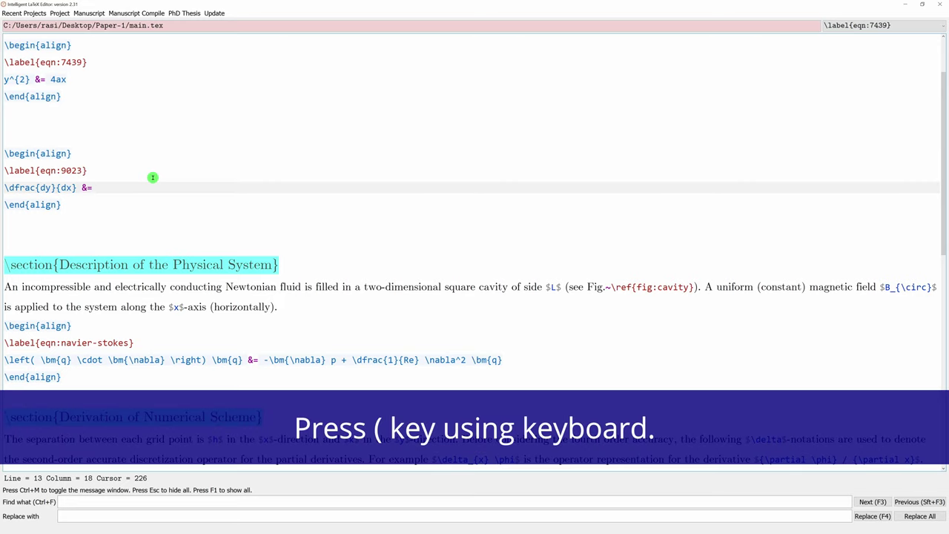
text( \left(  \right)
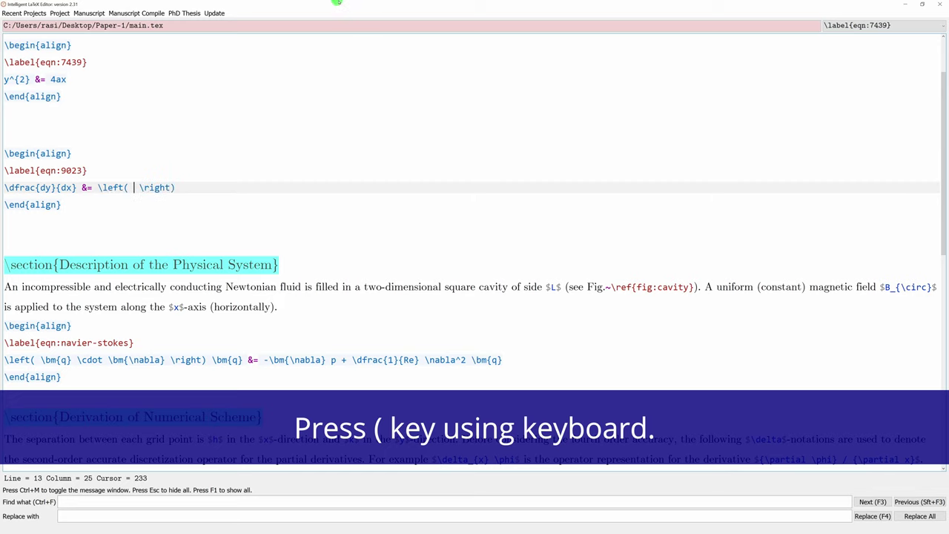